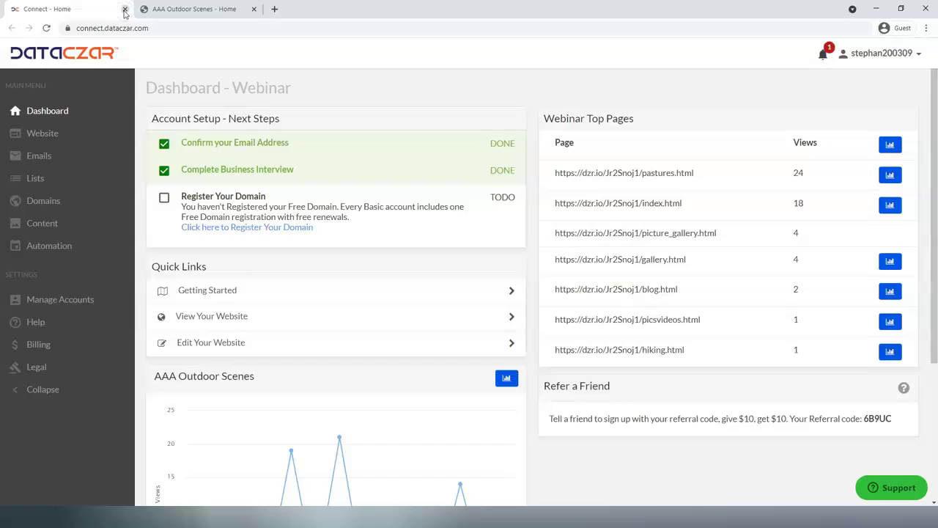
# Switch the browser to full screen and open the Website section for AAA Outdoor Scenes.
pyautogui.press('F11')
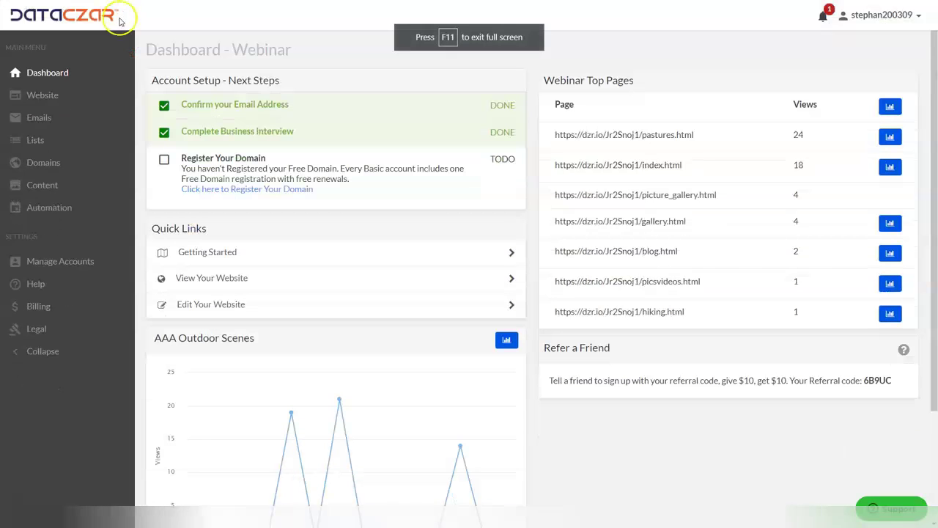
pyautogui.click(57, 103)
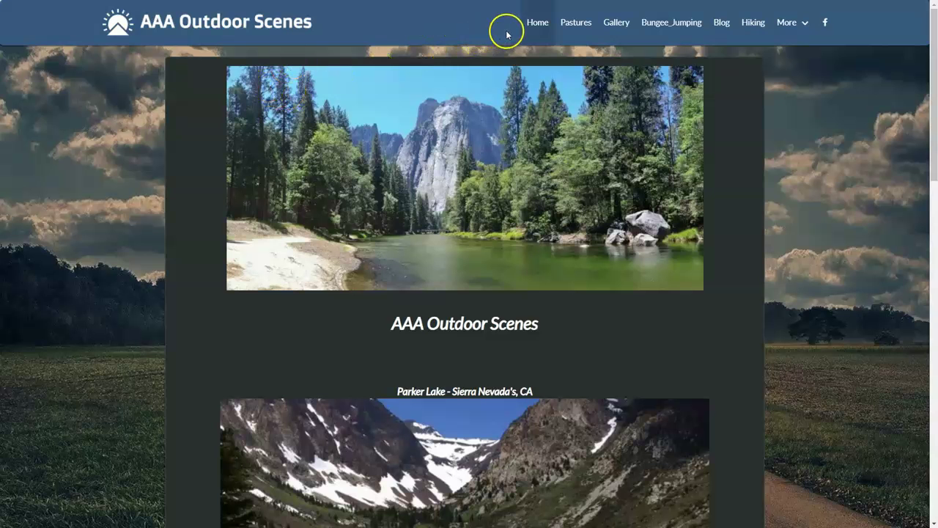
# View the published Pastures page from its welcome heading down to the footer, and close the site preview.
pyautogui.click(576, 29)
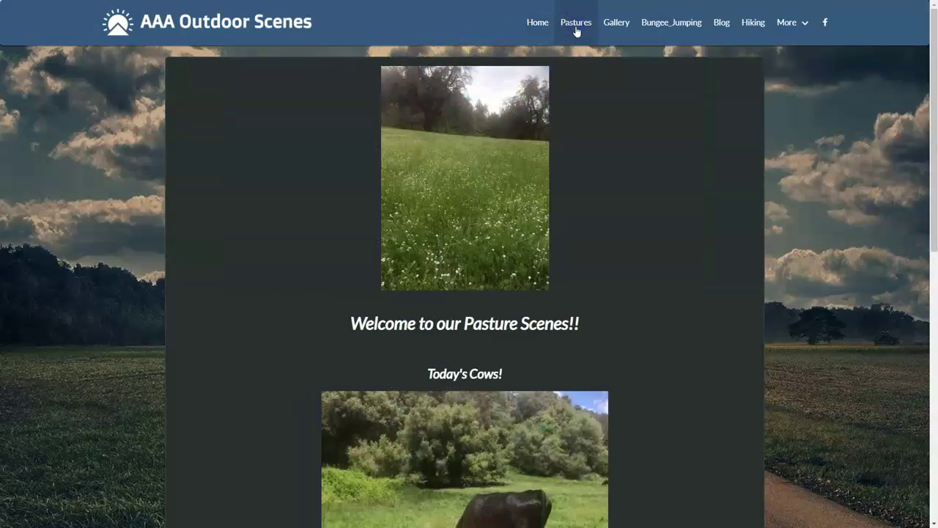
pyautogui.scroll(-4, 503, 266)
pyautogui.scroll(-1, 511, 450)
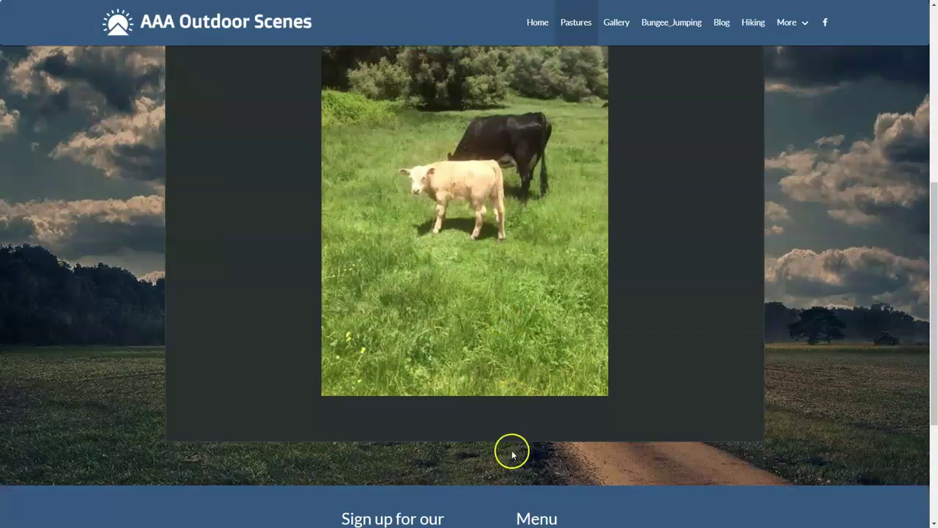
pyautogui.scroll(-1, 469, 330)
pyautogui.scroll(5, 471, 326)
pyautogui.scroll(1, 471, 327)
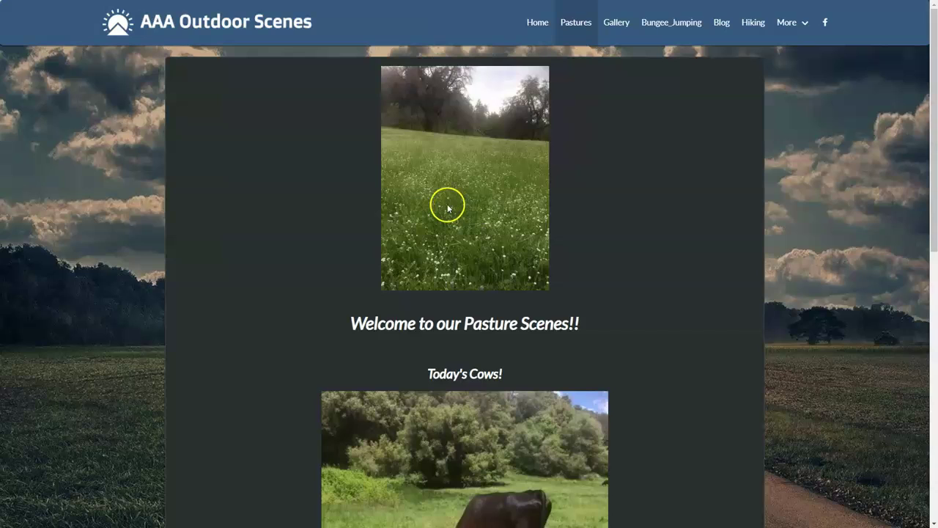
pyautogui.hotkey('ctrl', 'w')
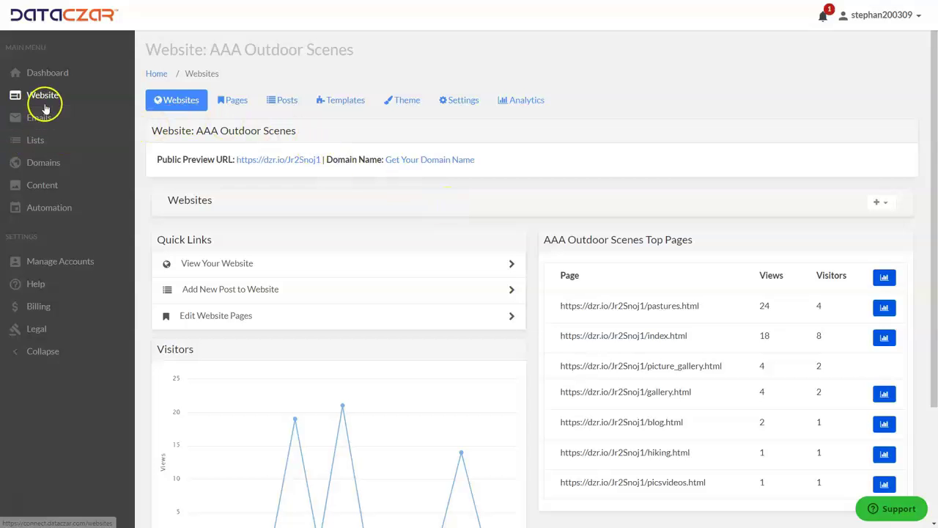
# Open the Pastures page of the AAA Outdoor Scenes website for editing.
pyautogui.click(234, 102)
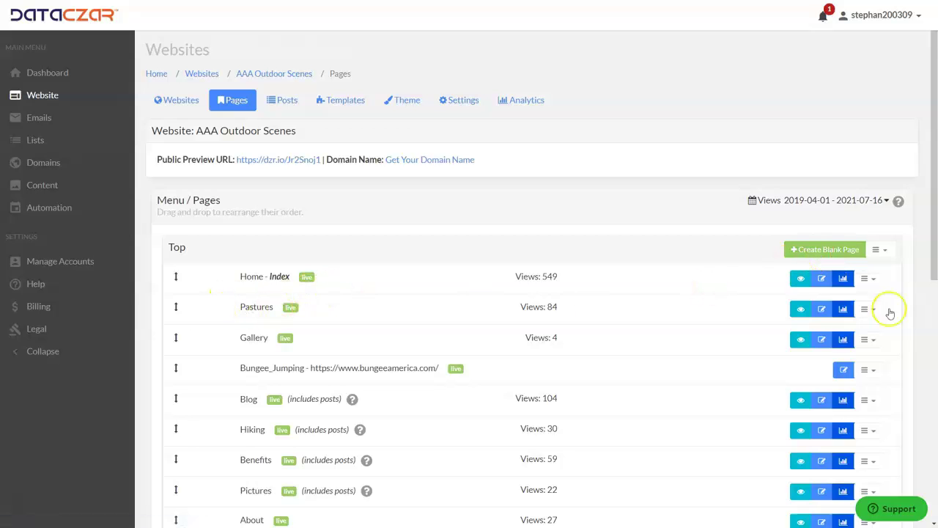
pyautogui.click(823, 311)
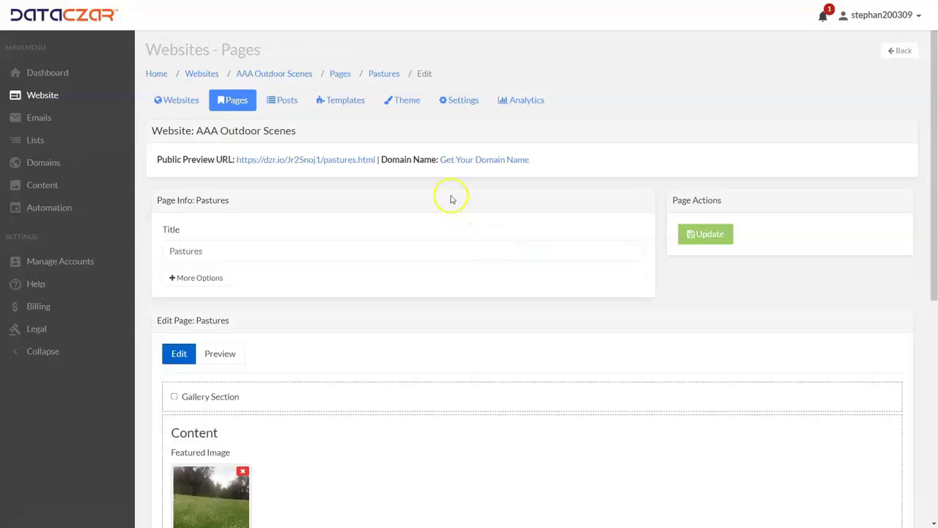
# Examine the Pastures page's featured image, insert templates and editor content down to the end of the cow picture.
pyautogui.scroll(-4, 446, 164)
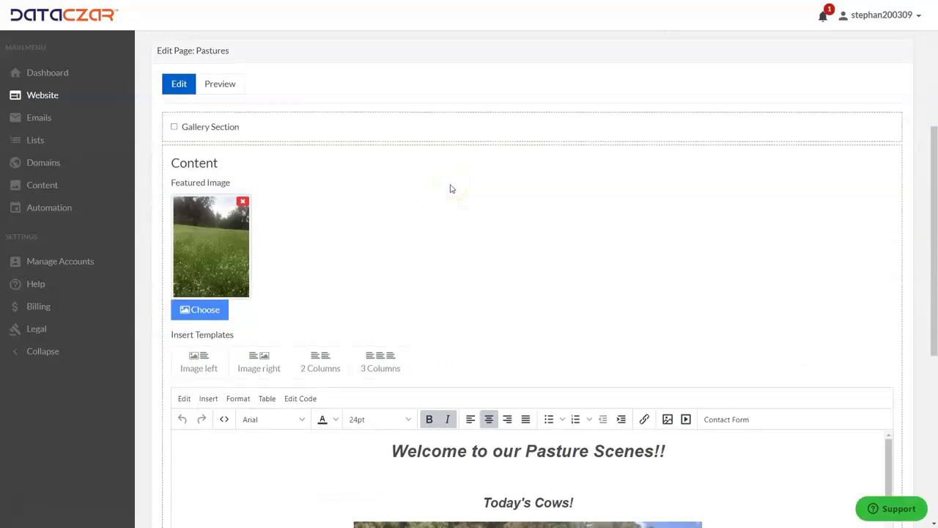
pyautogui.scroll(-3, 451, 188)
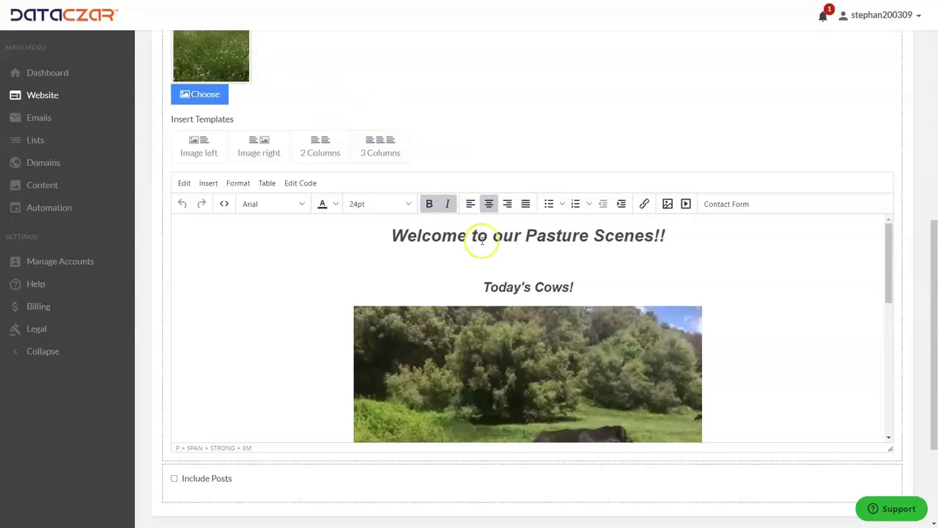
pyautogui.scroll(2, 440, 81)
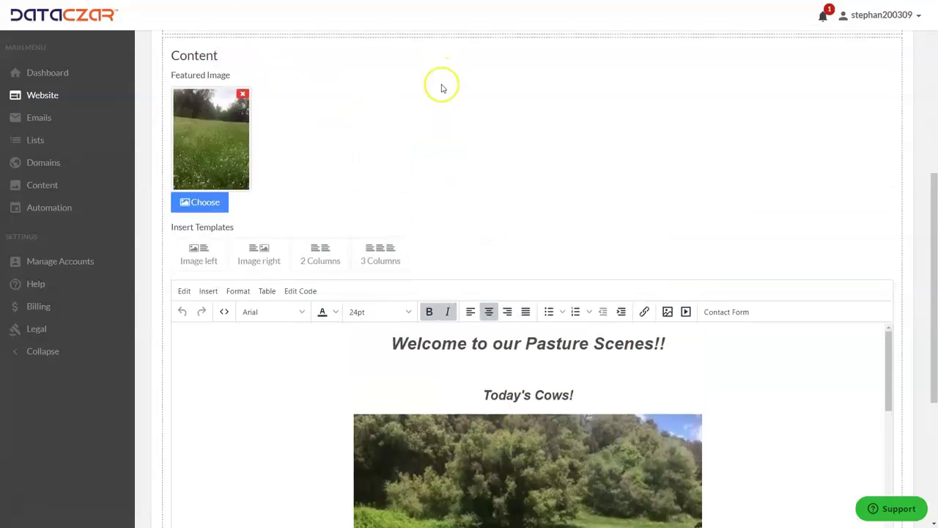
pyautogui.scroll(-2, 442, 86)
pyautogui.scroll(-1, 442, 87)
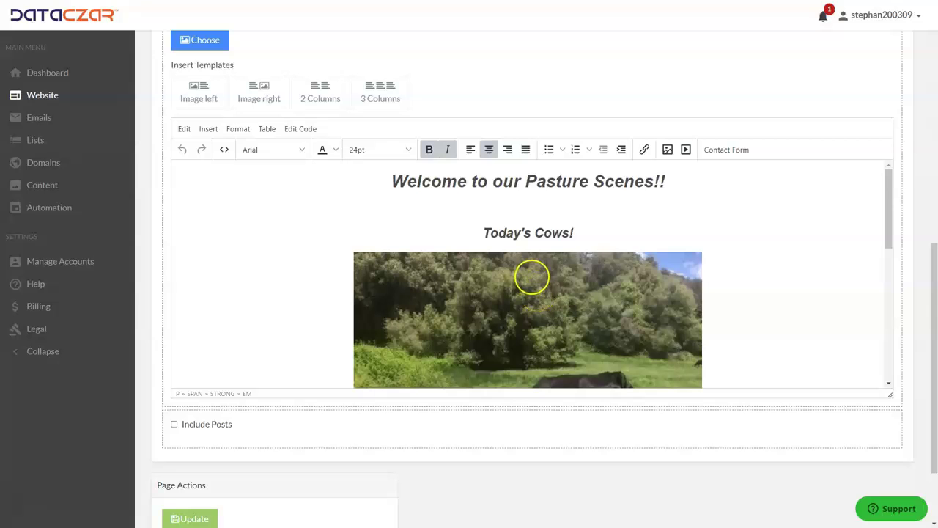
pyautogui.scroll(-3, 536, 290)
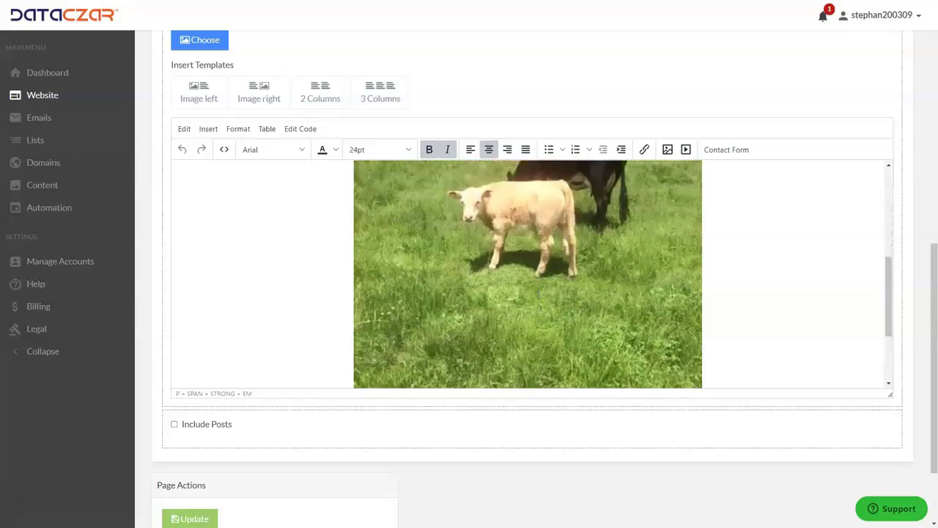
pyautogui.scroll(3, 538, 294)
pyautogui.scroll(-3, 541, 269)
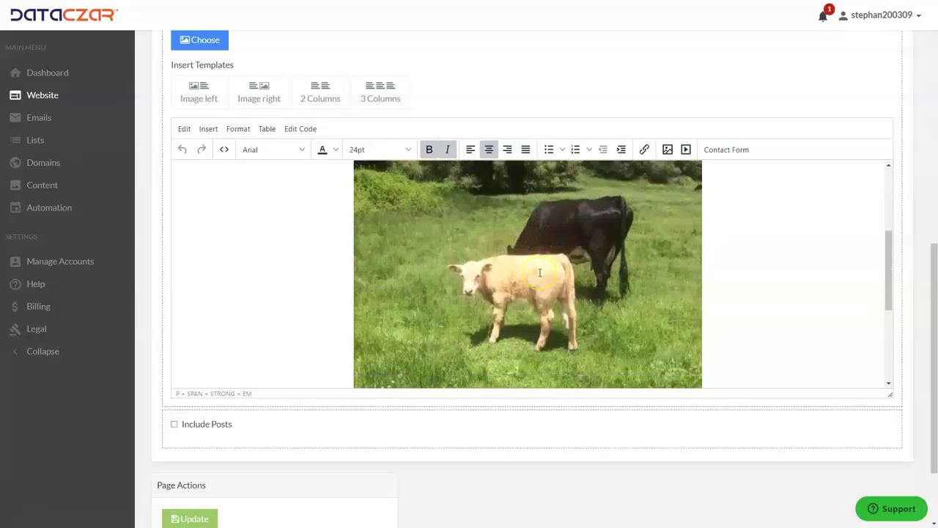
pyautogui.scroll(-1, 528, 274)
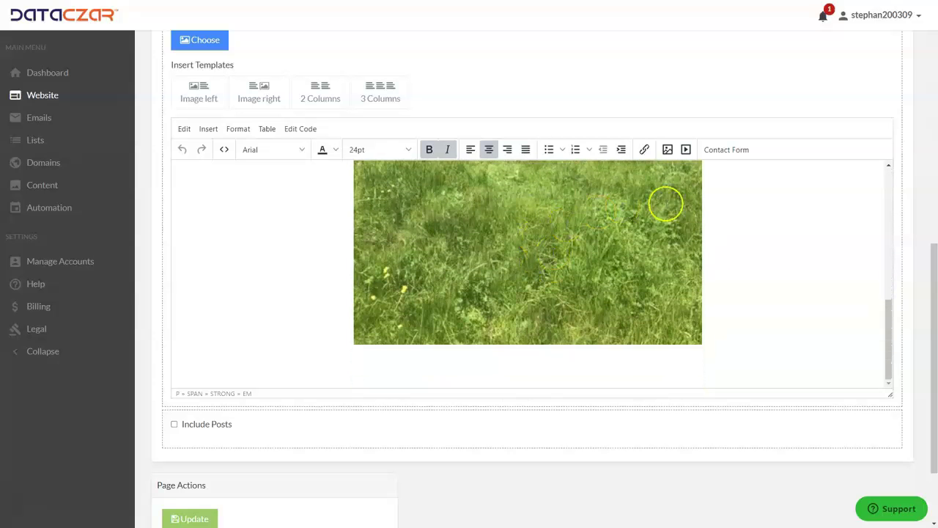
# Insert the 2 Columns template on the empty line below the cow picture.
pyautogui.click(519, 362)
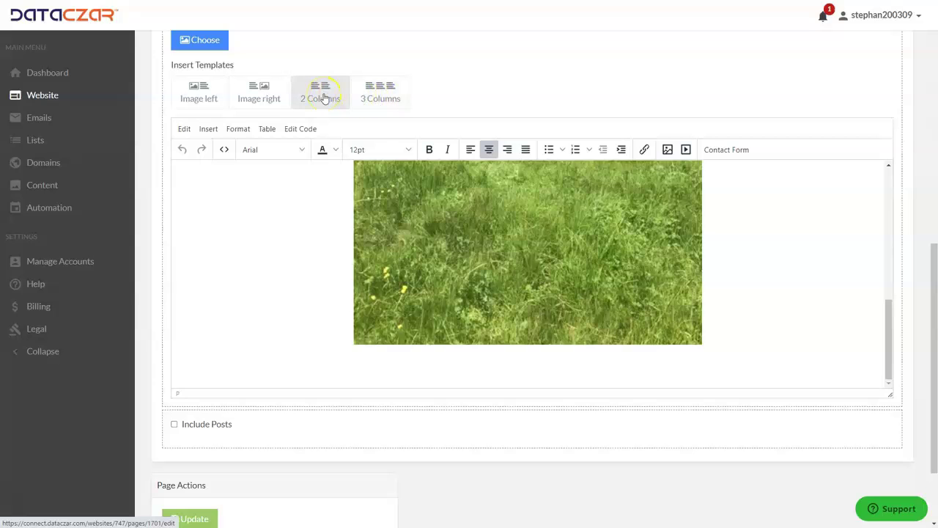
pyautogui.click(370, 99)
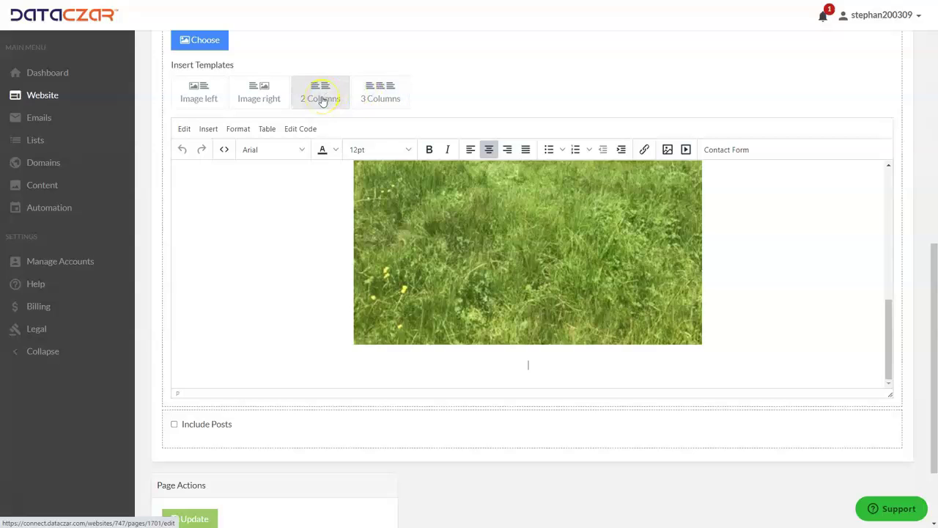
pyautogui.click(379, 98)
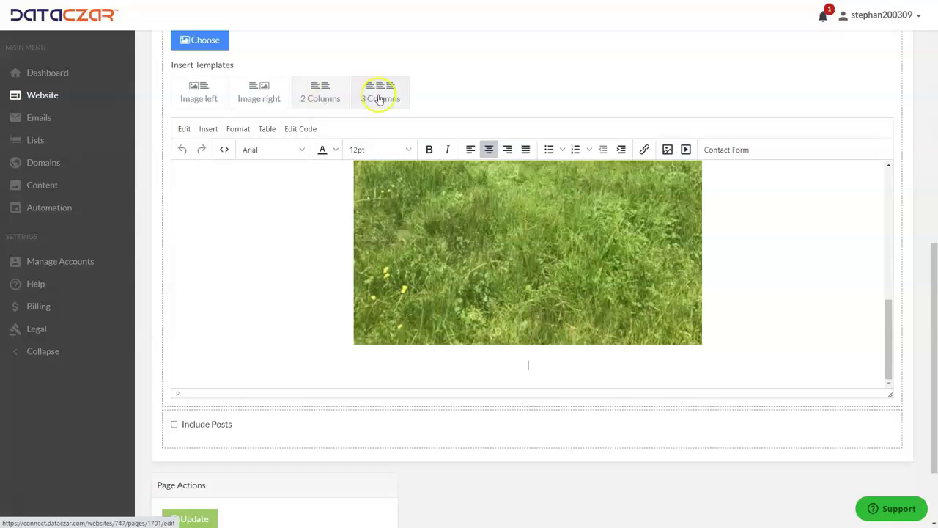
pyautogui.click(325, 99)
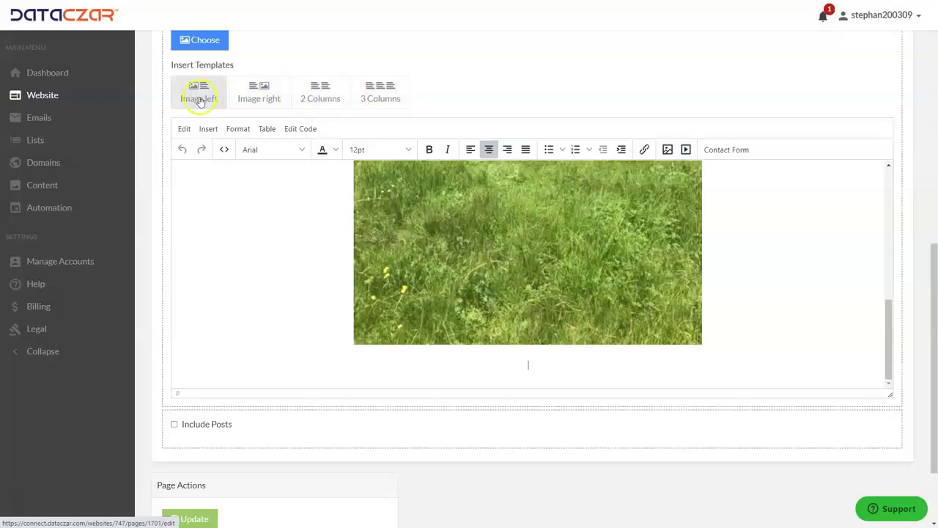
pyautogui.click(255, 100)
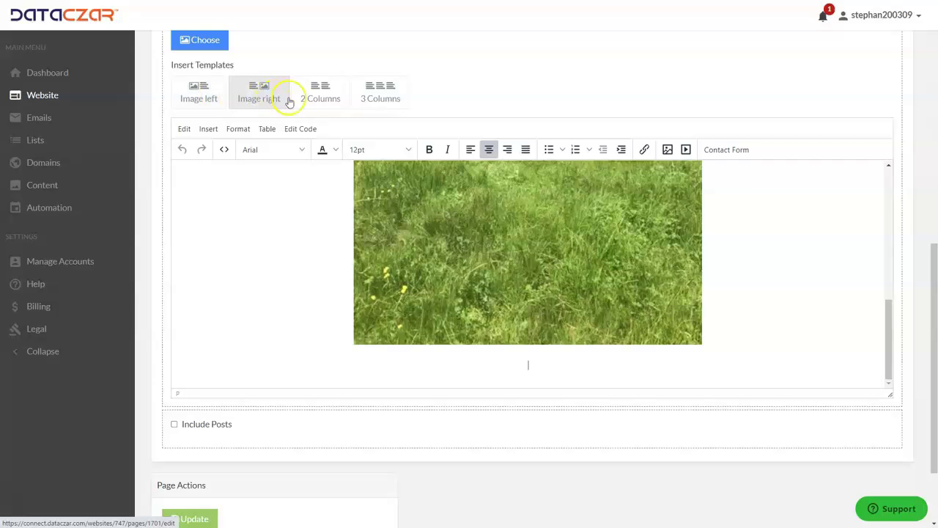
pyautogui.click(328, 99)
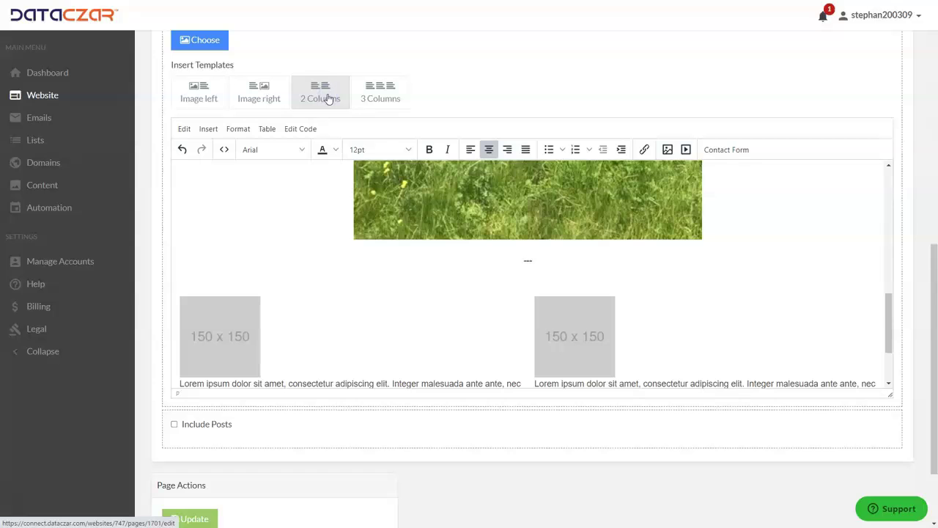
# Examine the inserted two-column block, its placeholder images and sample text, and the dashes above and below it.
pyautogui.click(469, 300)
pyautogui.scroll(-2, 479, 300)
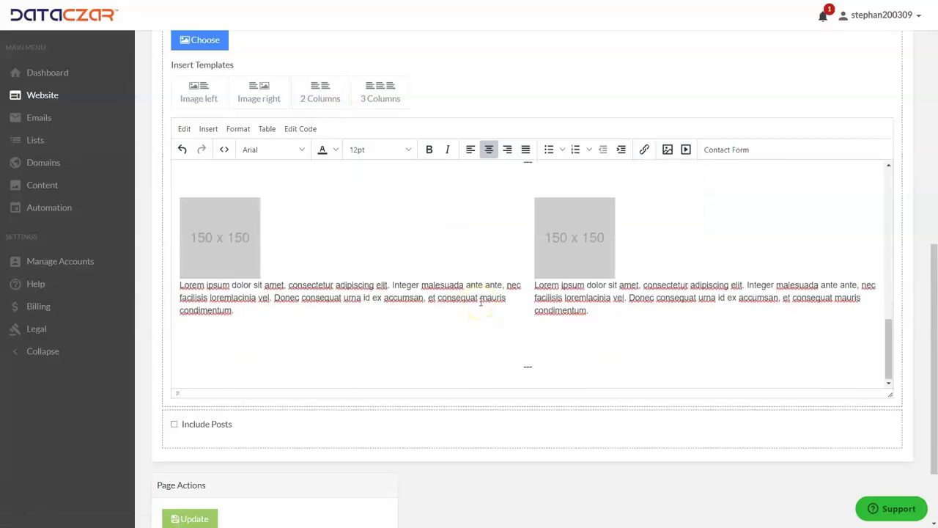
pyautogui.scroll(1, 498, 272)
pyautogui.scroll(-1, 508, 301)
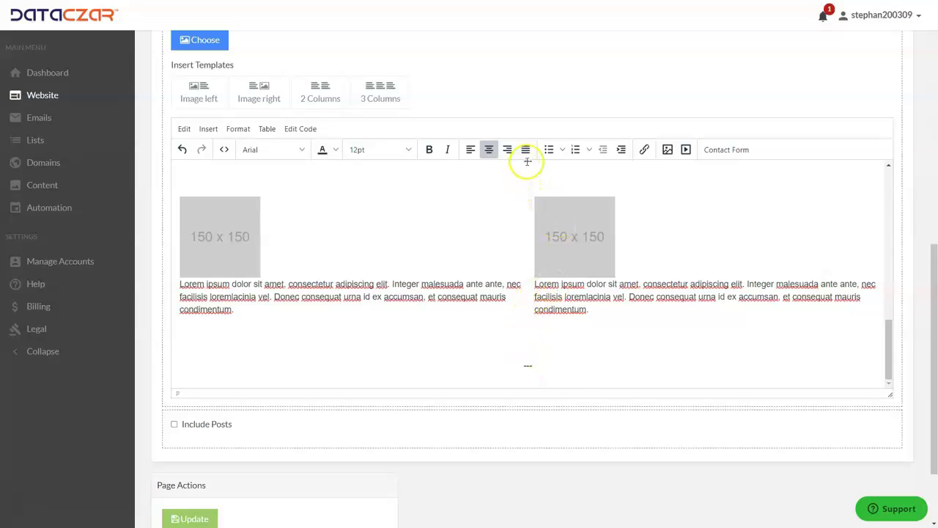
pyautogui.scroll(3, 544, 335)
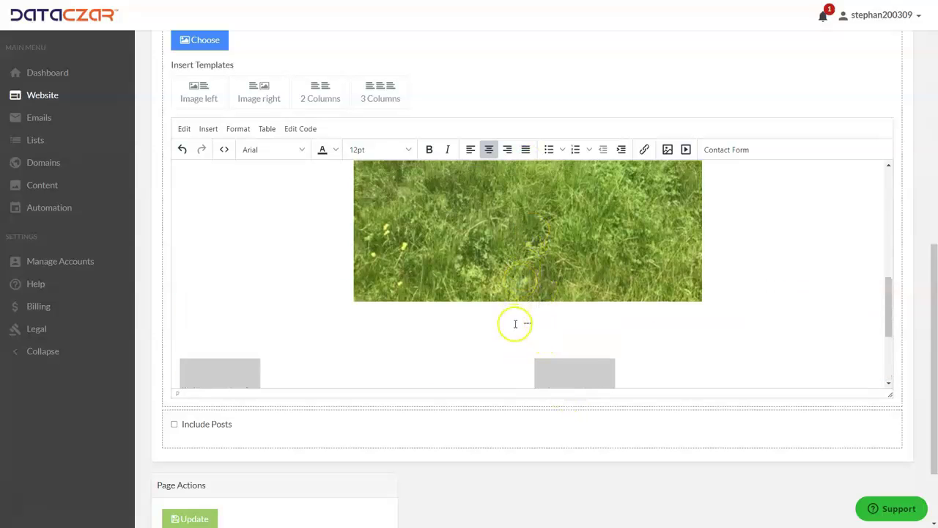
pyautogui.scroll(-3, 515, 327)
pyautogui.scroll(2, 542, 323)
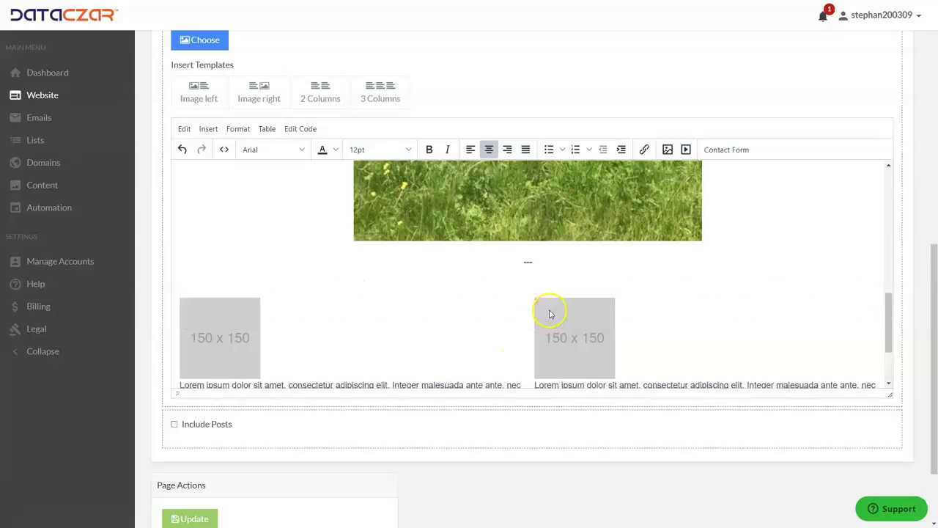
pyautogui.scroll(-1, 550, 314)
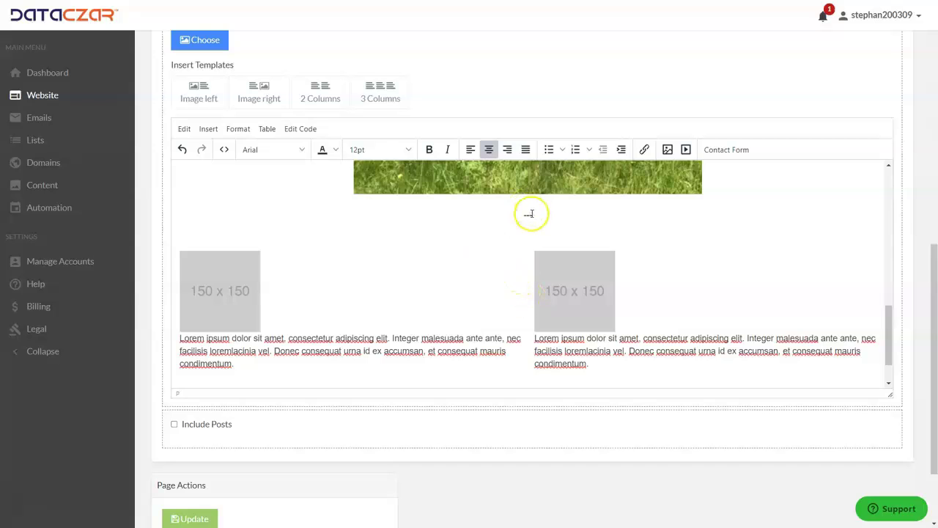
pyautogui.scroll(-1, 469, 247)
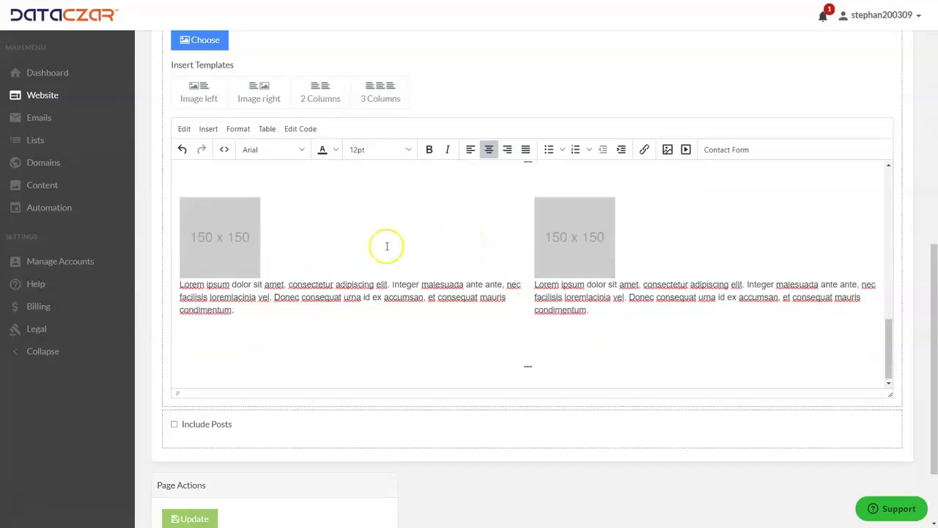
# Replace the first column's placeholder with the My Images picture of the black cow facing forward in a foggy field.
pyautogui.click(234, 246)
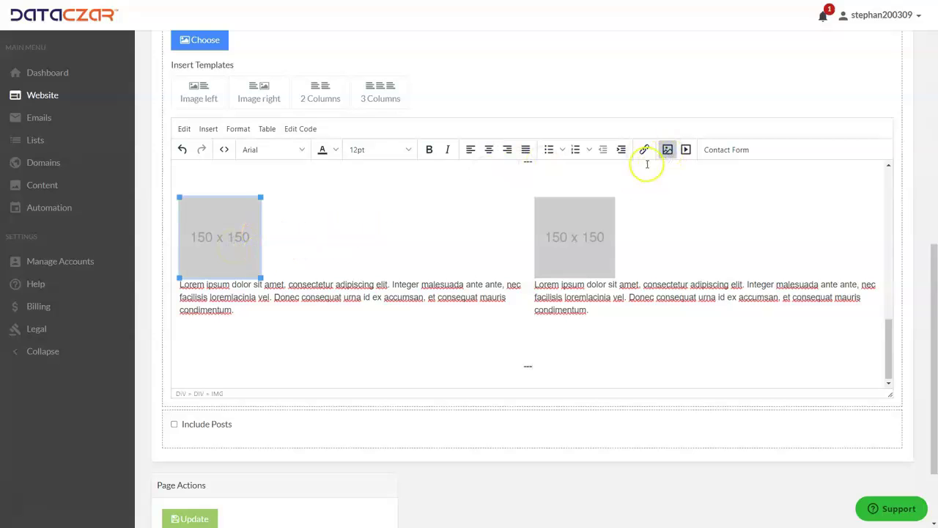
pyautogui.click(668, 150)
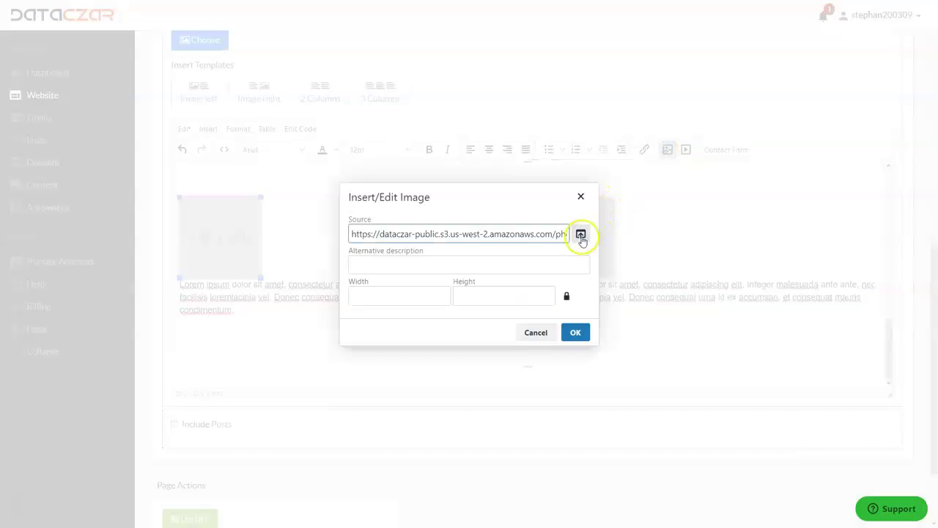
pyautogui.click(580, 235)
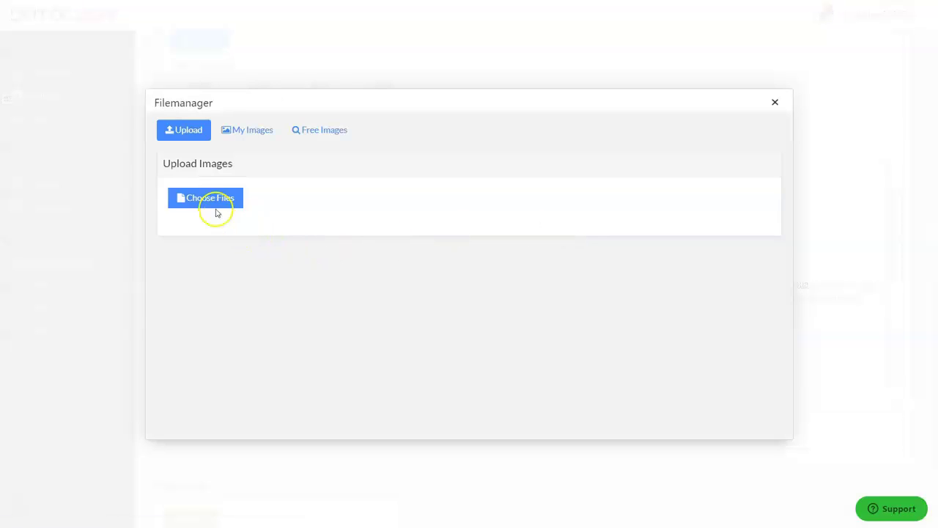
pyautogui.click(253, 132)
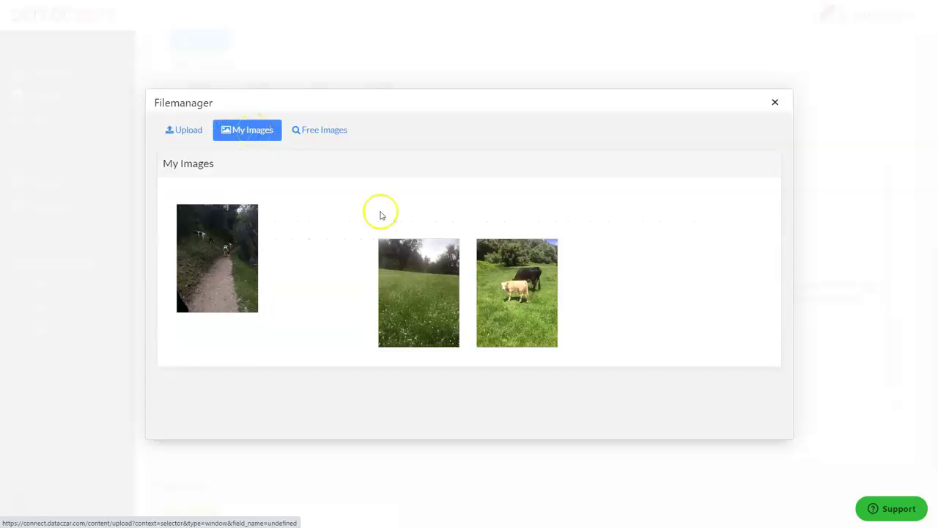
pyautogui.scroll(-1, 491, 266)
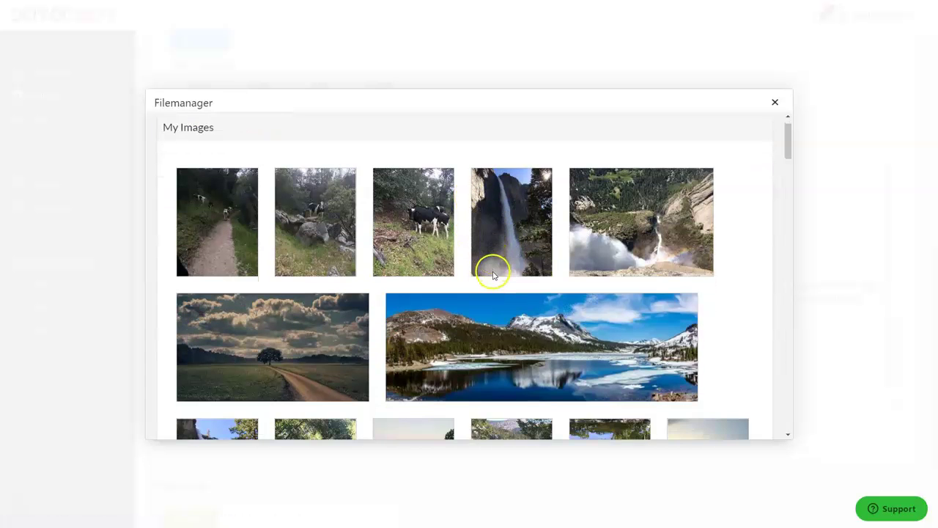
pyautogui.scroll(-5, 493, 281)
pyautogui.scroll(-5, 494, 279)
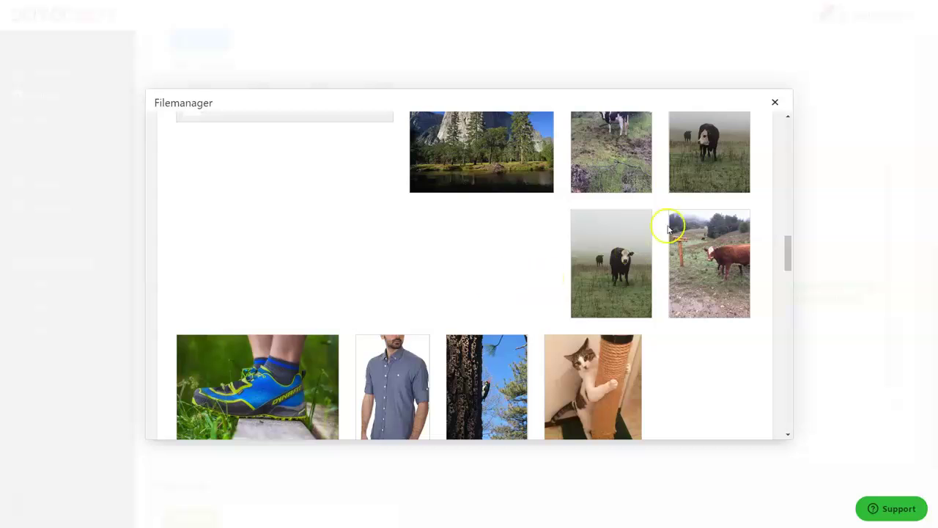
pyautogui.moveTo(613, 263)
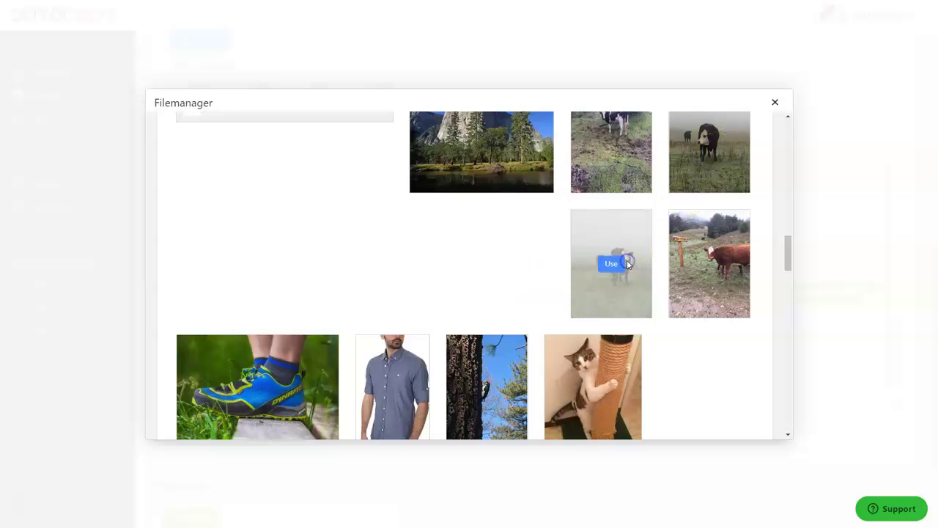
pyautogui.click(612, 264)
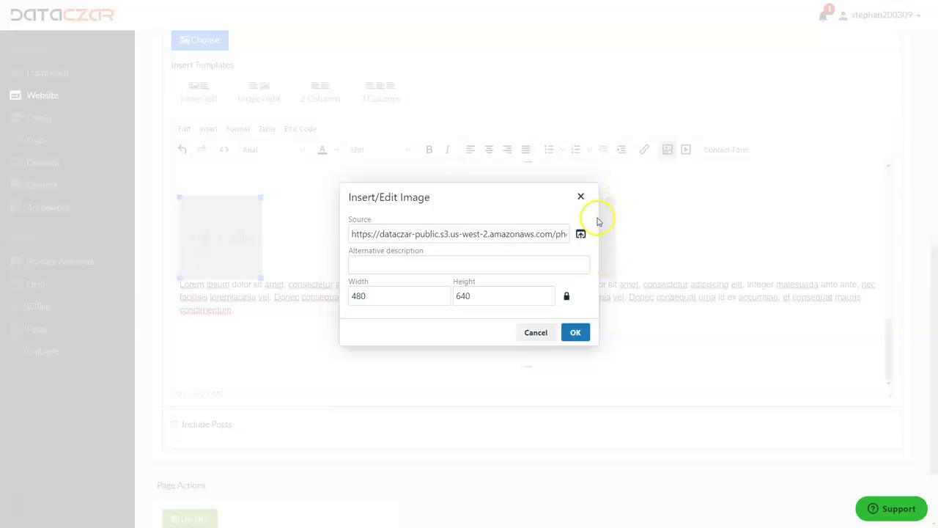
pyautogui.click(576, 333)
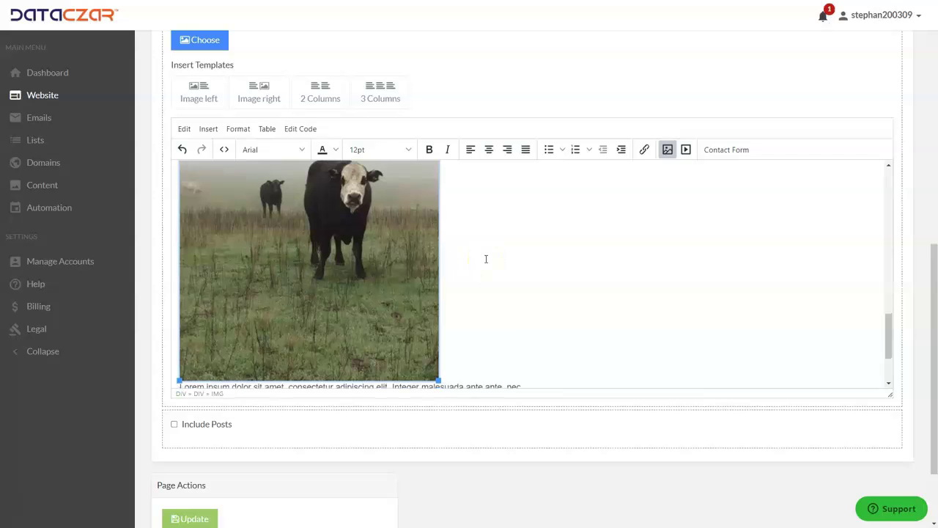
# Replace the sample text below the first column's cow picture with "Here's Looking at You!".
pyautogui.scroll(-2, 486, 258)
pyautogui.scroll(-1, 255, 345)
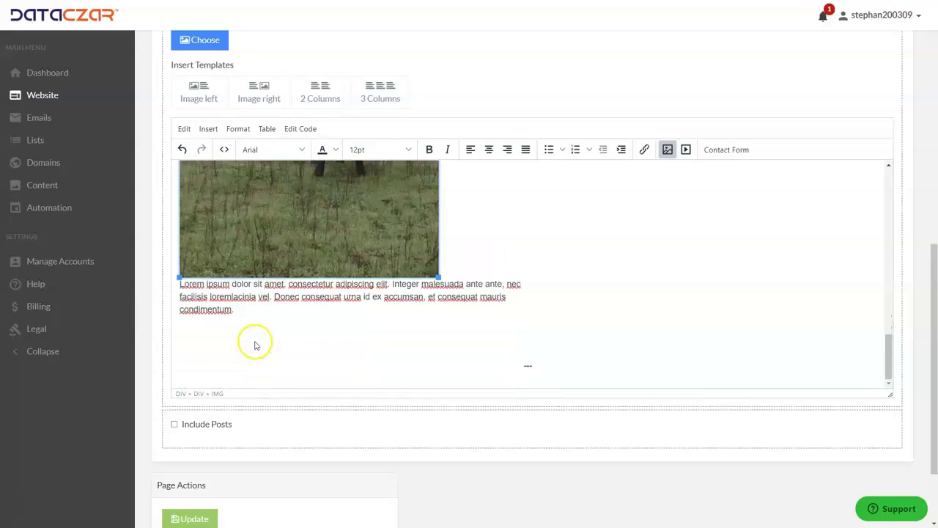
pyautogui.moveTo(236, 312); pyautogui.dragTo(181, 286)
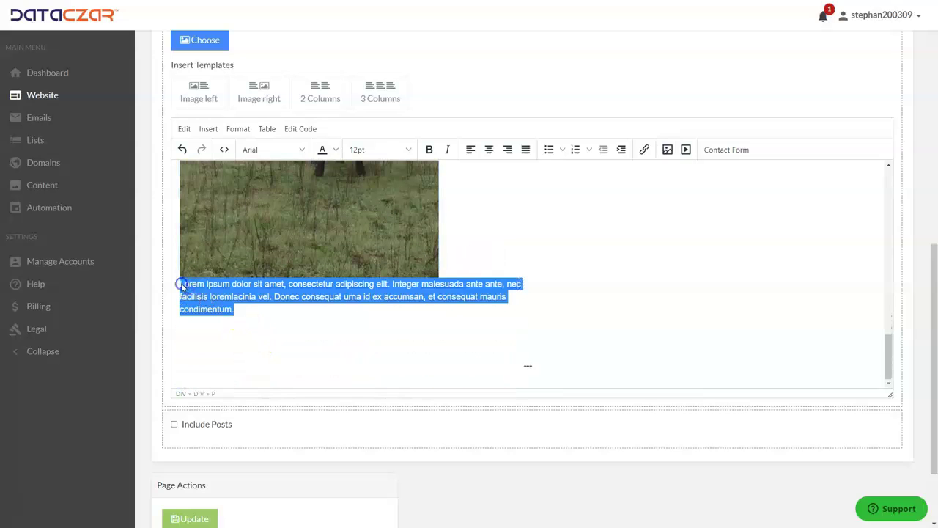
pyautogui.press('Delete')
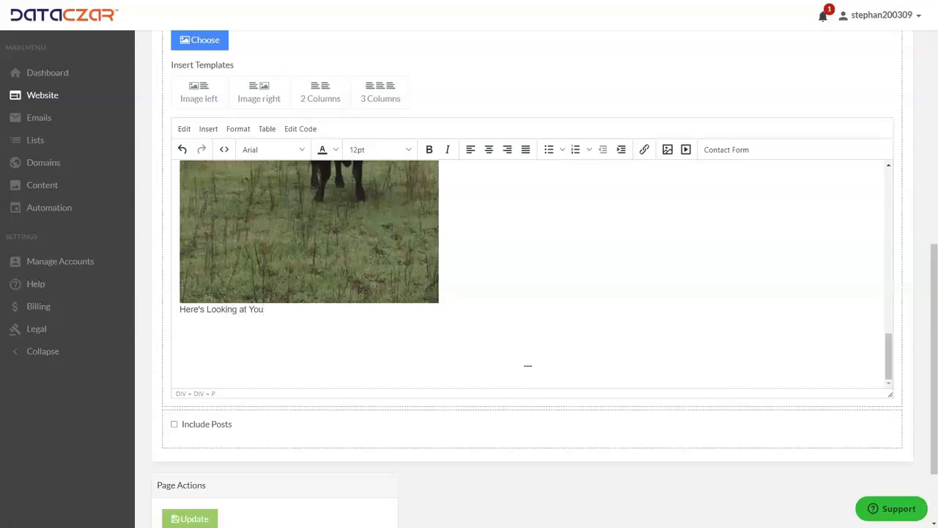
# Replace the second column's placeholder with the My Images picture of the black cow turning its head sideways in the fog.
pyautogui.scroll(3, 345, 220)
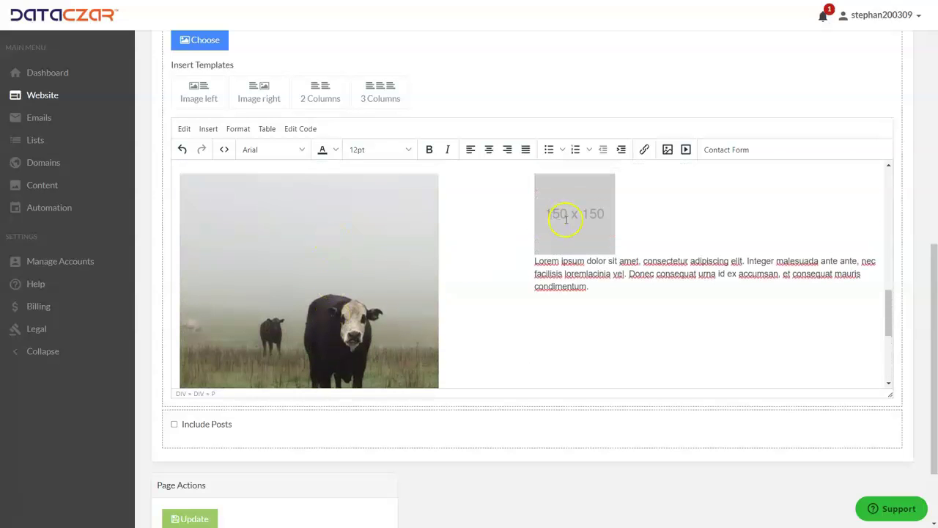
pyautogui.click(565, 219)
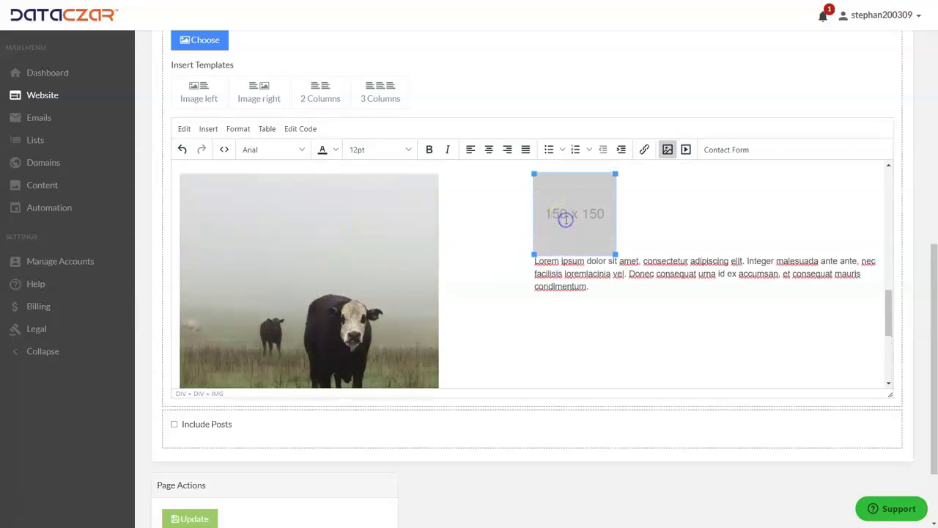
pyautogui.click(667, 150)
pyautogui.click(580, 232)
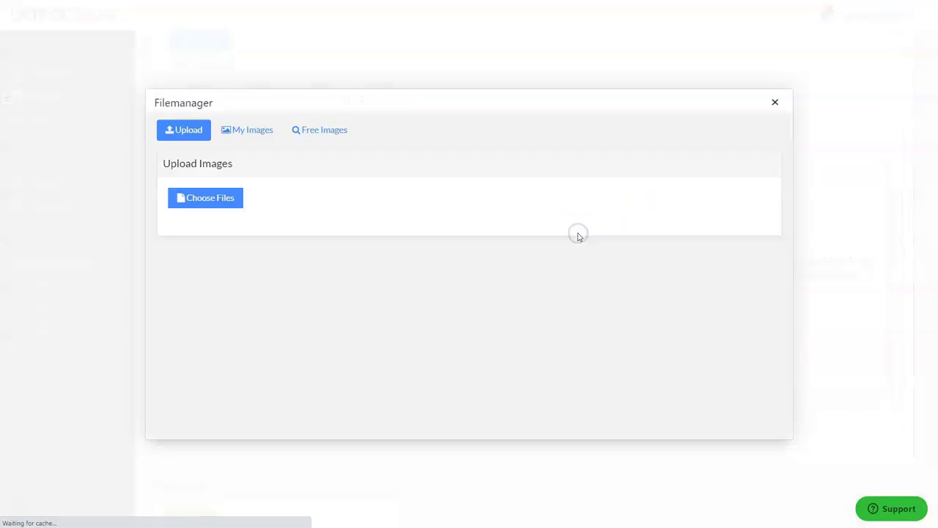
pyautogui.click(257, 132)
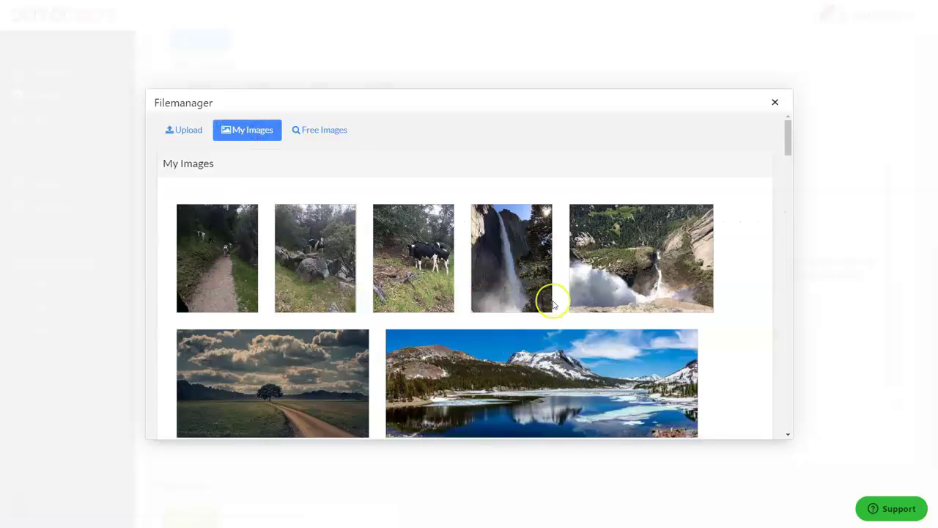
pyautogui.scroll(-6, 551, 301)
pyautogui.scroll(-5, 553, 304)
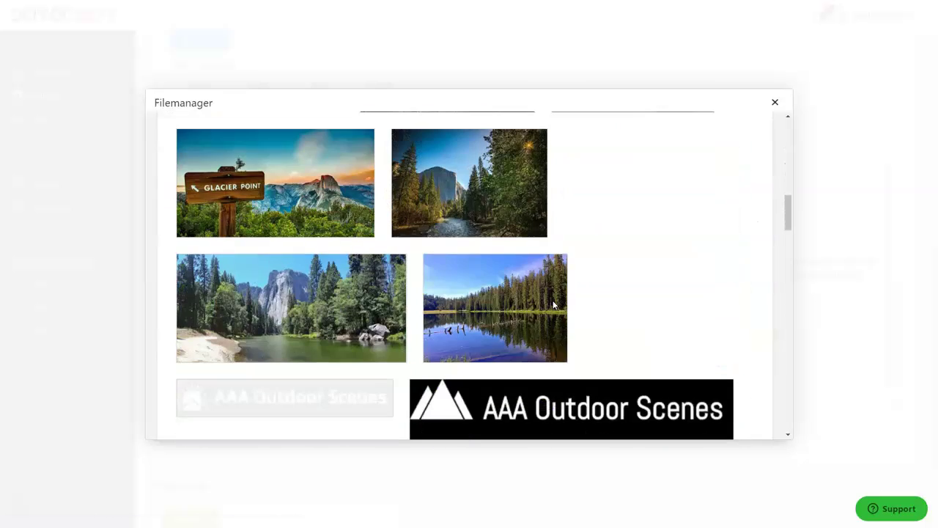
pyautogui.click(723, 307)
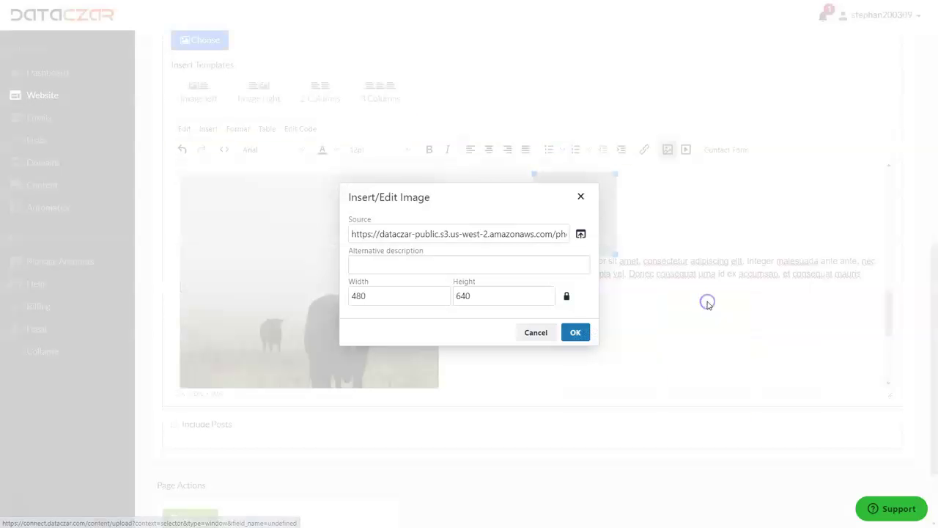
pyautogui.click(575, 332)
# Replace the sample text below the second column's cow picture with "Here's My Better Side!!".
pyautogui.scroll(-3, 631, 277)
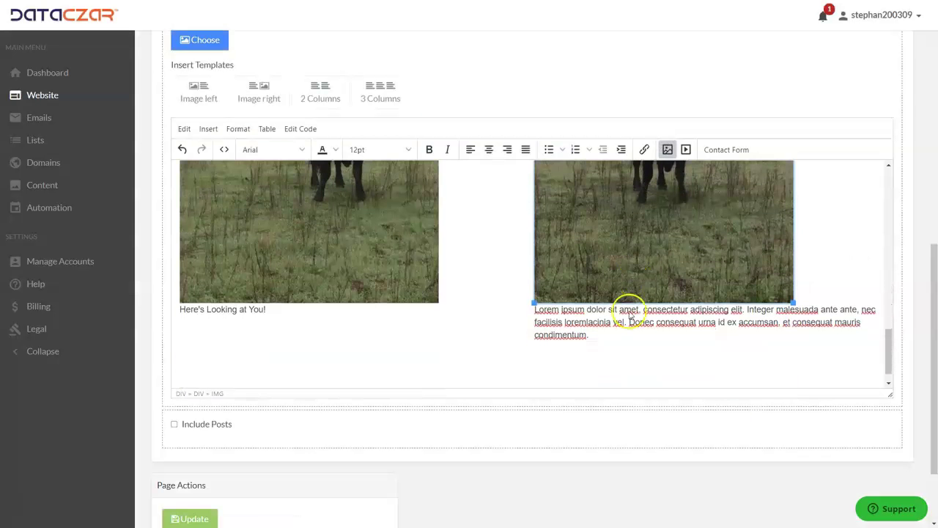
pyautogui.moveTo(595, 335); pyautogui.dragTo(537, 313)
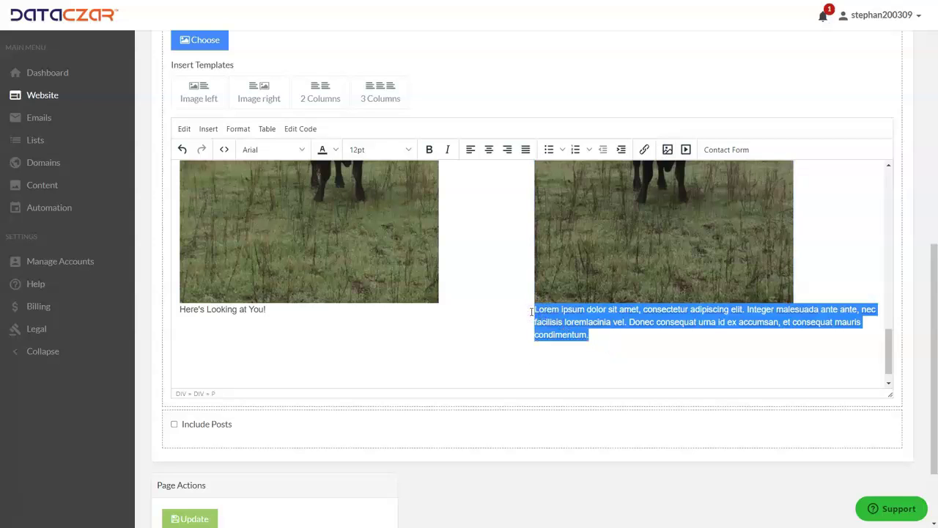
pyautogui.press('BackSpace')
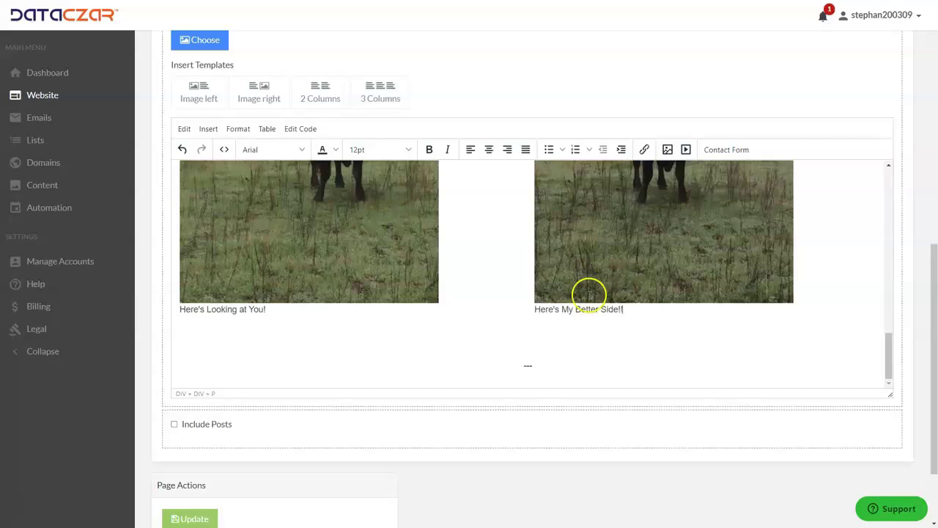
# Delete the dashes and extra line above the two-column block and left-align the remaining empty line.
pyautogui.scroll(2, 532, 328)
pyautogui.scroll(3, 532, 326)
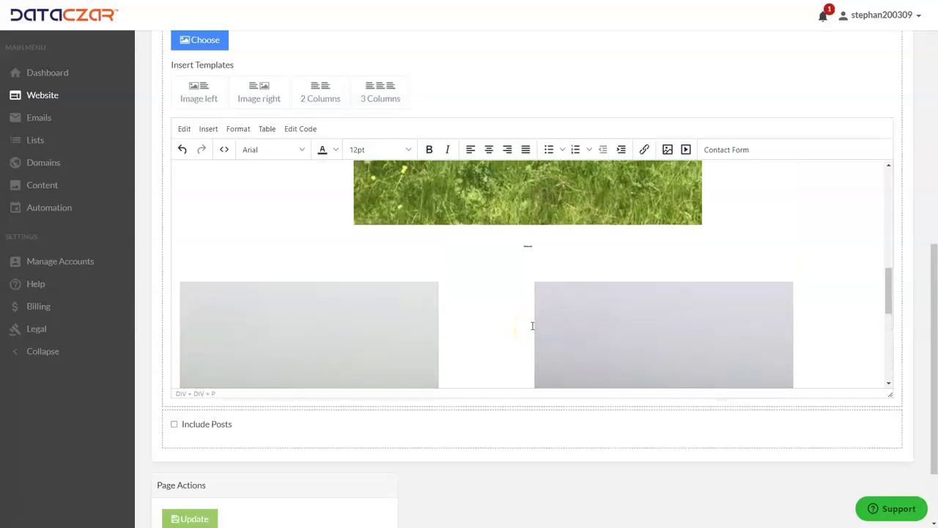
pyautogui.scroll(-2, 519, 303)
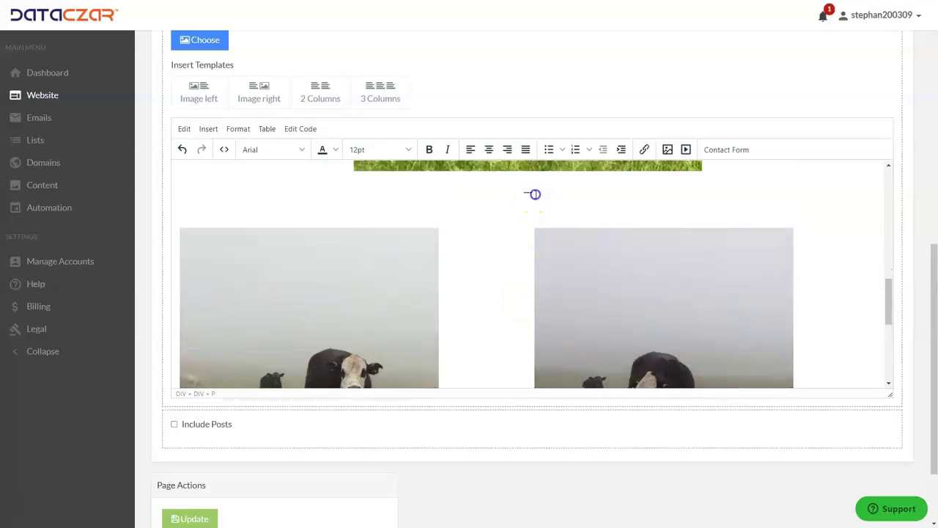
pyautogui.click(534, 194)
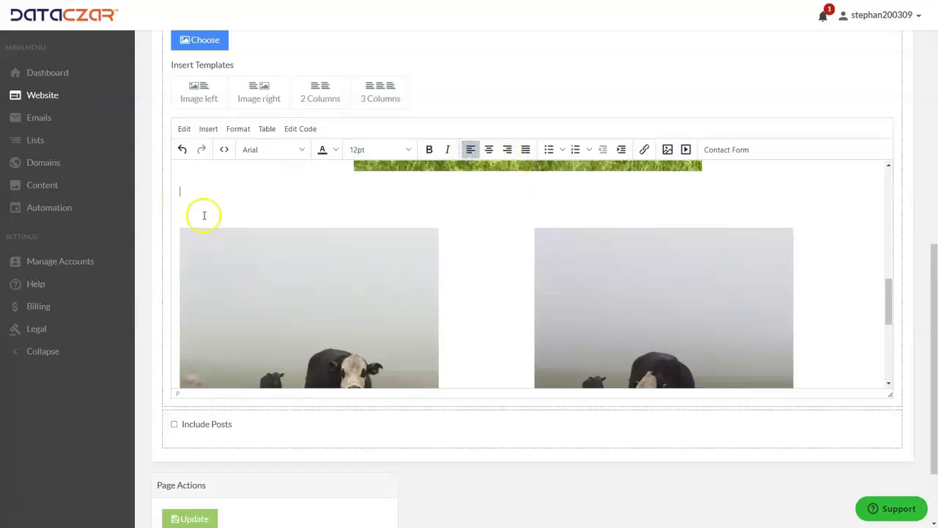
pyautogui.press('BackSpace')
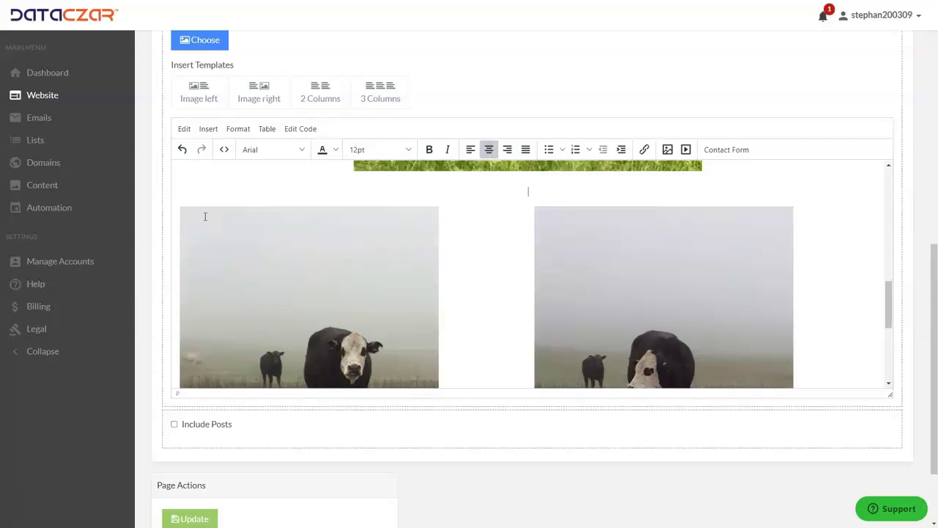
pyautogui.scroll(2, 484, 188)
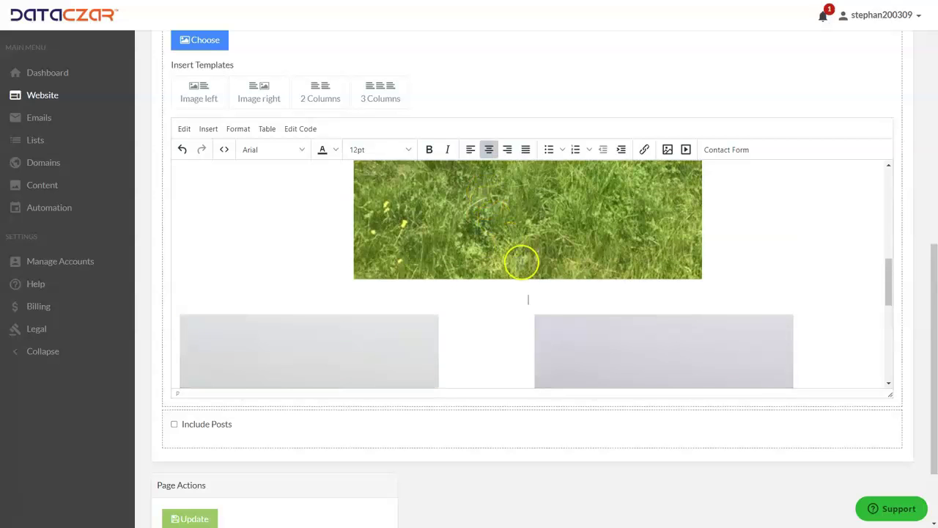
pyautogui.click(470, 151)
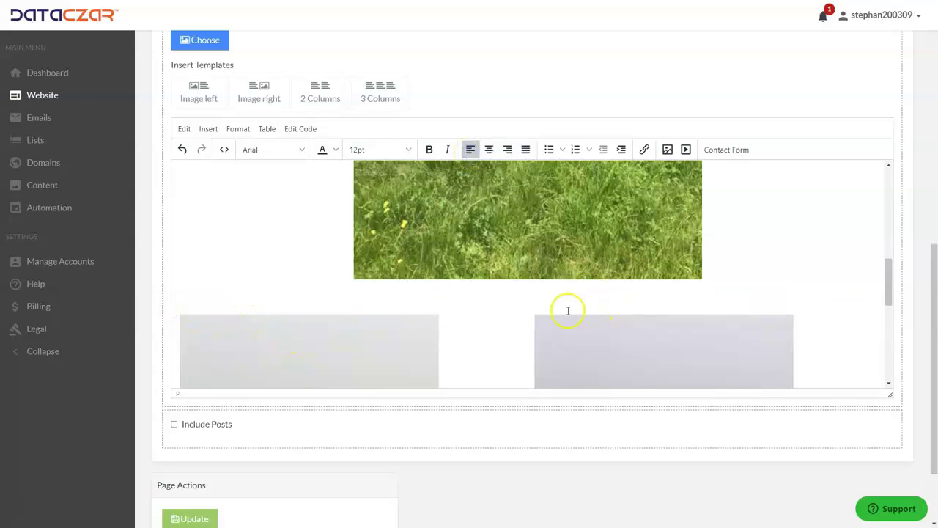
# Delete the dashes below the two-column block and left-align that empty line.
pyautogui.scroll(2, 300, 251)
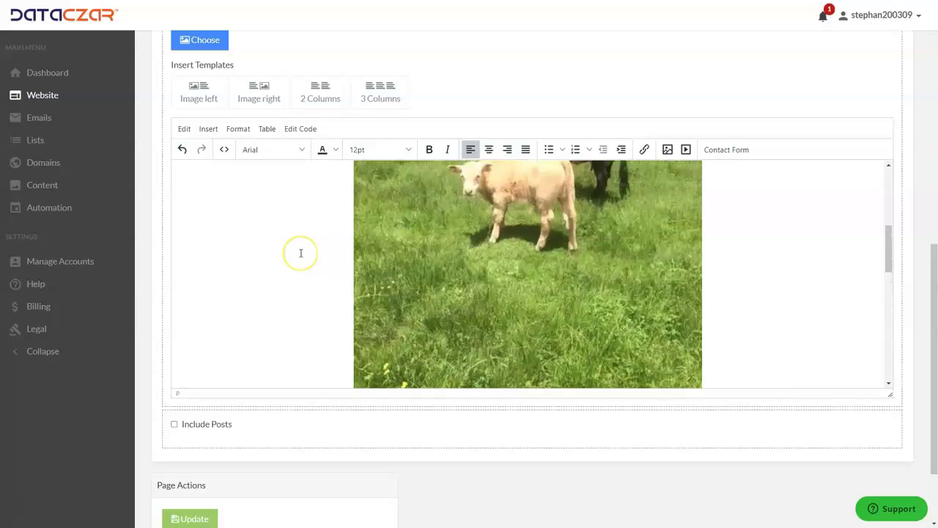
pyautogui.scroll(-4, 300, 251)
pyautogui.scroll(-4, 300, 252)
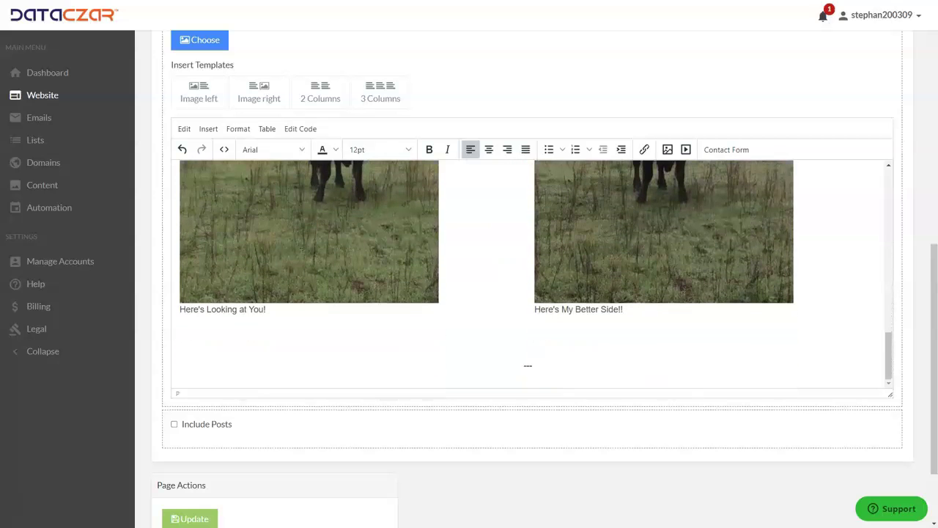
pyautogui.click(533, 365)
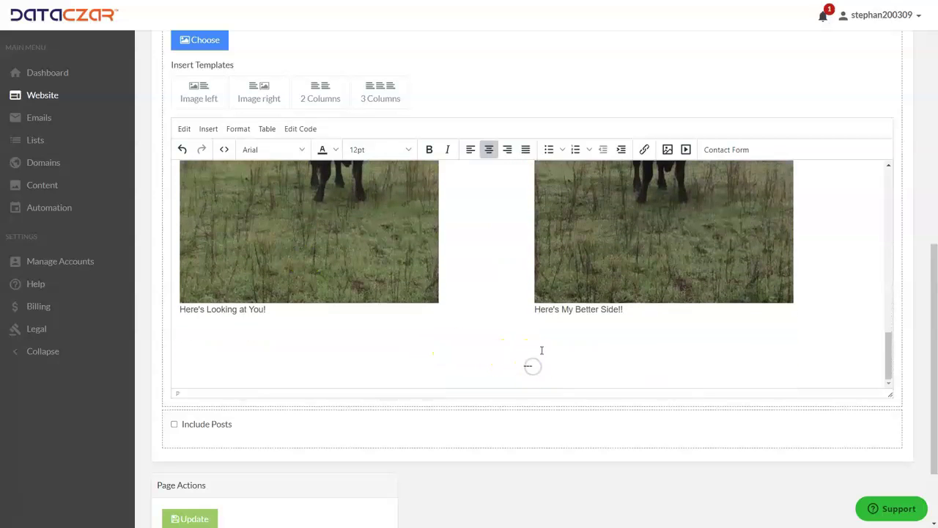
pyautogui.click(470, 150)
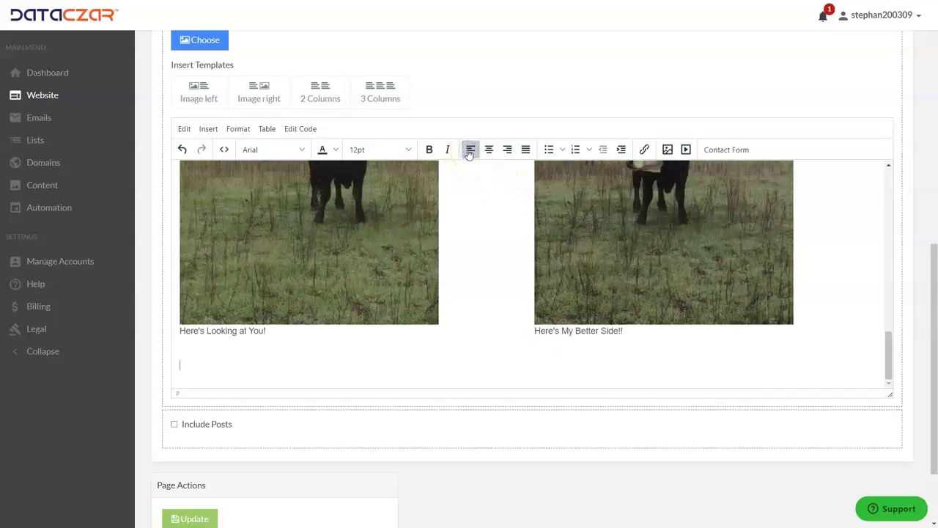
pyautogui.press('BackSpace')
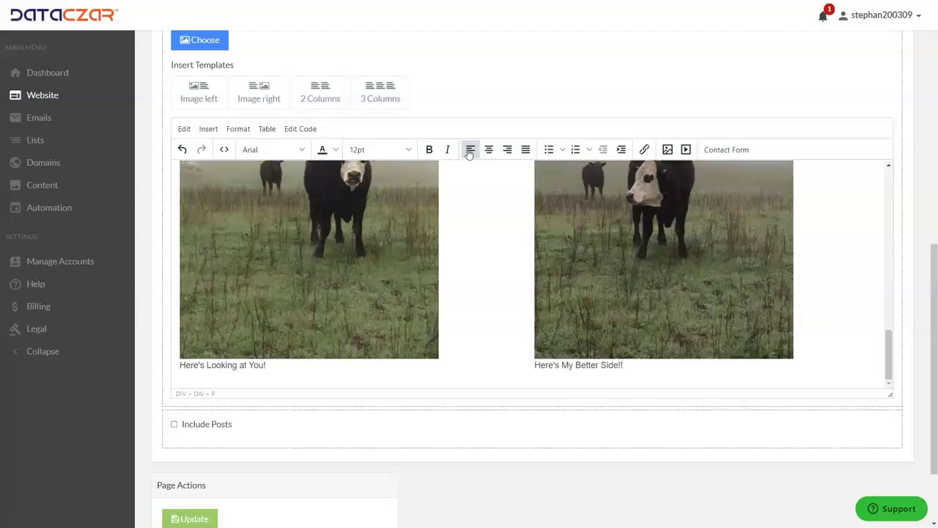
pyautogui.click(646, 411)
pyautogui.click(183, 150)
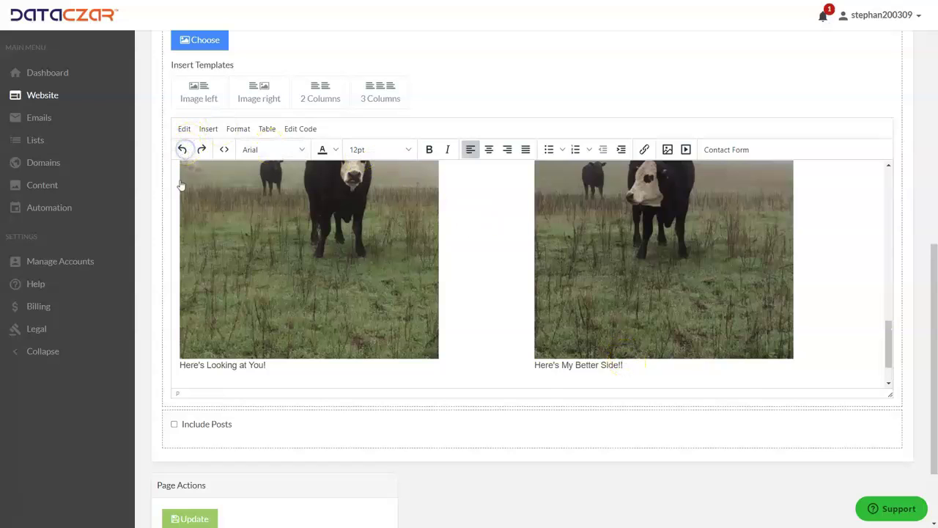
# Insert a three-column template below the two-column cow picture block.
pyautogui.scroll(-2, 347, 299)
pyautogui.scroll(1, 324, 350)
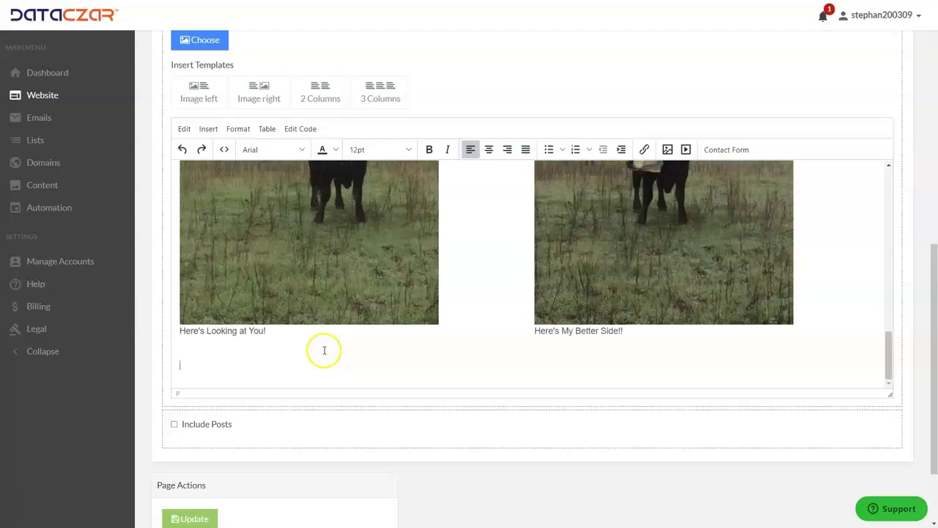
pyautogui.click(386, 101)
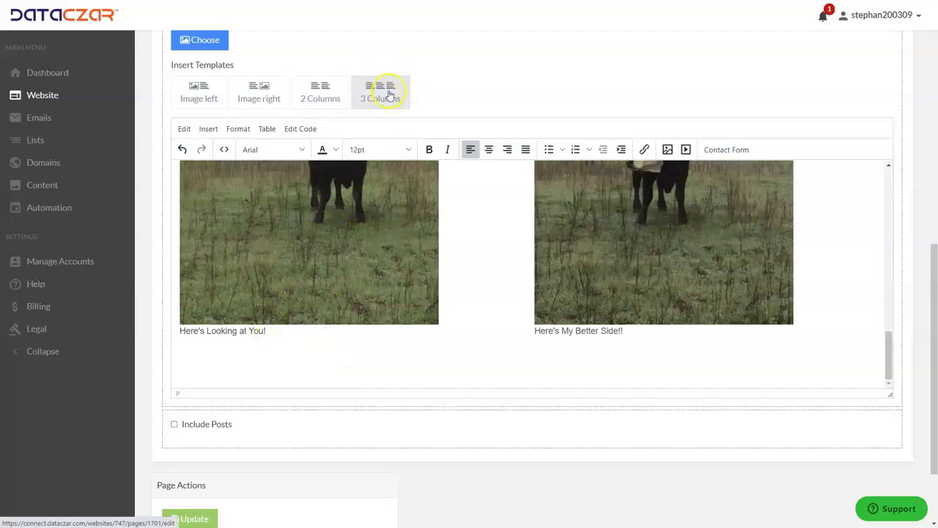
pyautogui.click(386, 97)
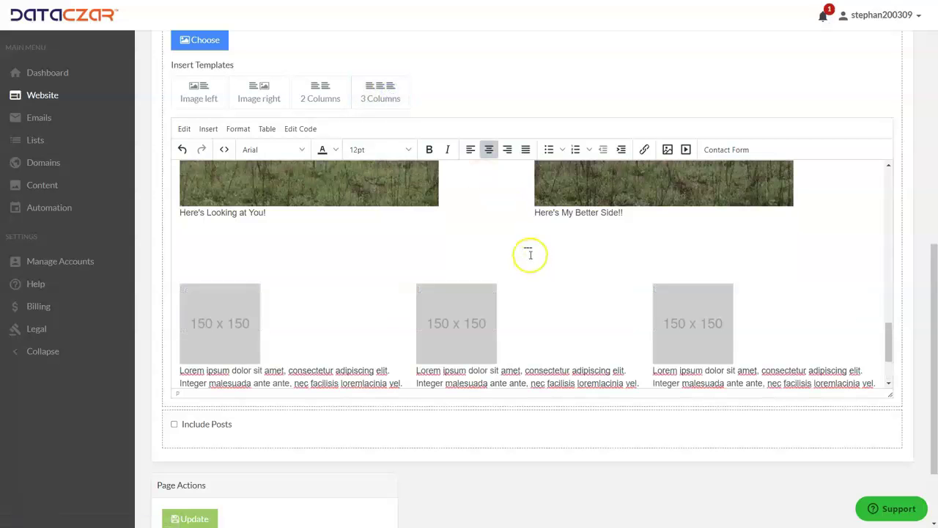
pyautogui.scroll(-2, 528, 255)
pyautogui.scroll(4, 528, 372)
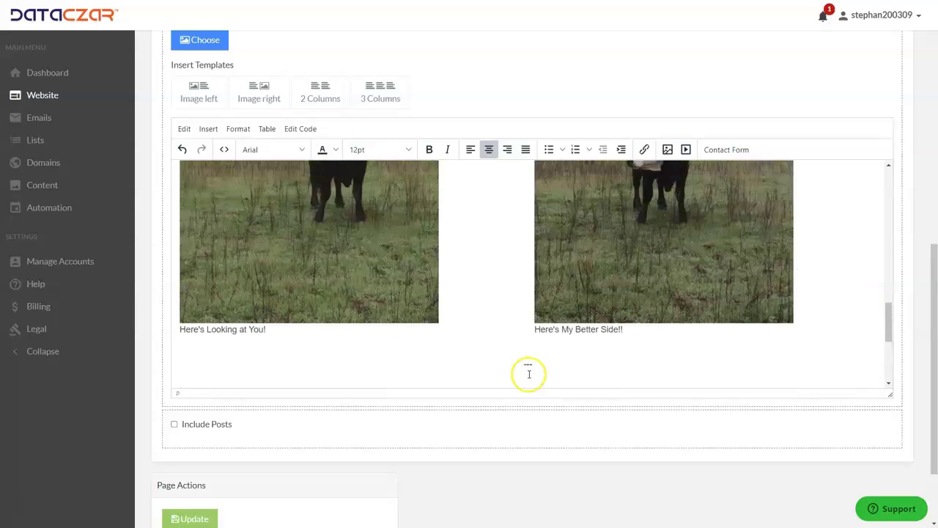
pyautogui.scroll(-2, 528, 327)
pyautogui.scroll(-2, 541, 243)
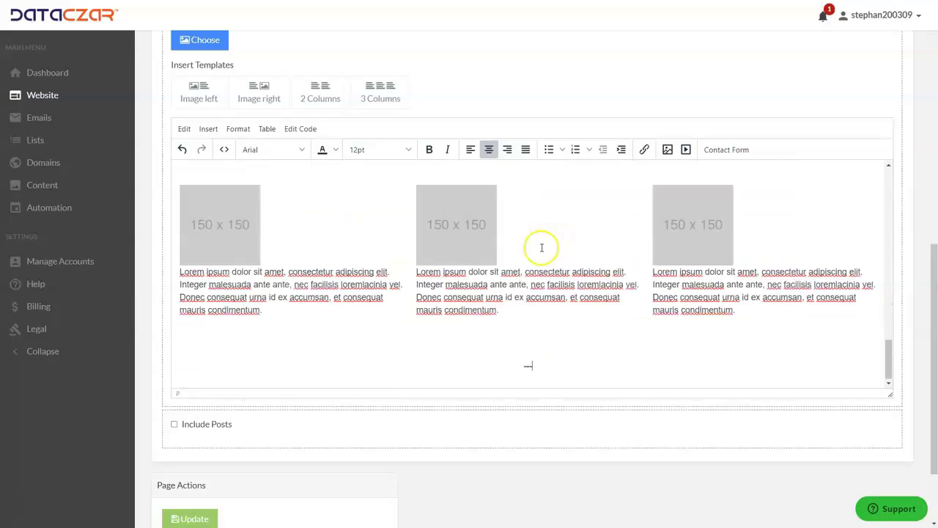
# Replace the first column's placeholder with the My Images picture of cows walking along the dirt trail.
pyautogui.click(226, 233)
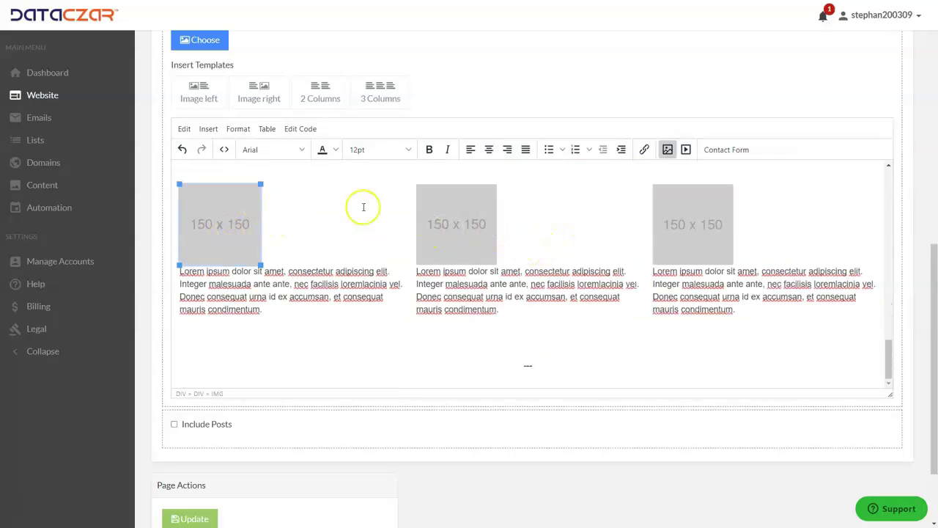
pyautogui.click(666, 150)
pyautogui.click(581, 233)
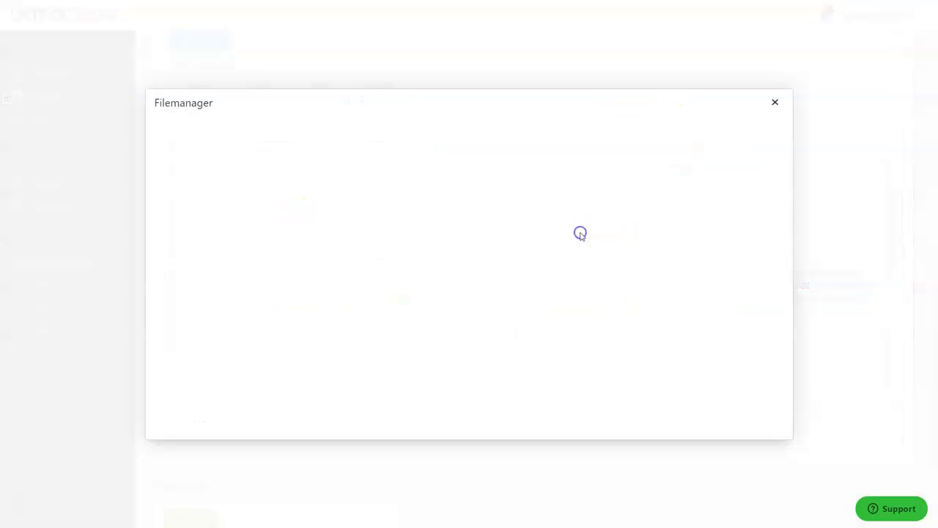
pyautogui.click(258, 132)
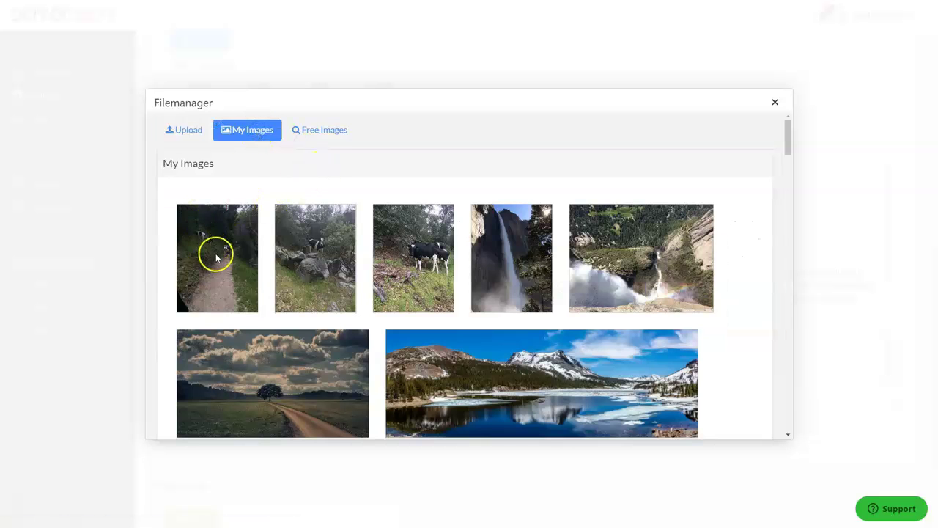
pyautogui.click(217, 258)
pyautogui.click(573, 331)
# Replace the second column's placeholder with the My Images picture of the cow standing behind the boulders.
pyautogui.click(470, 223)
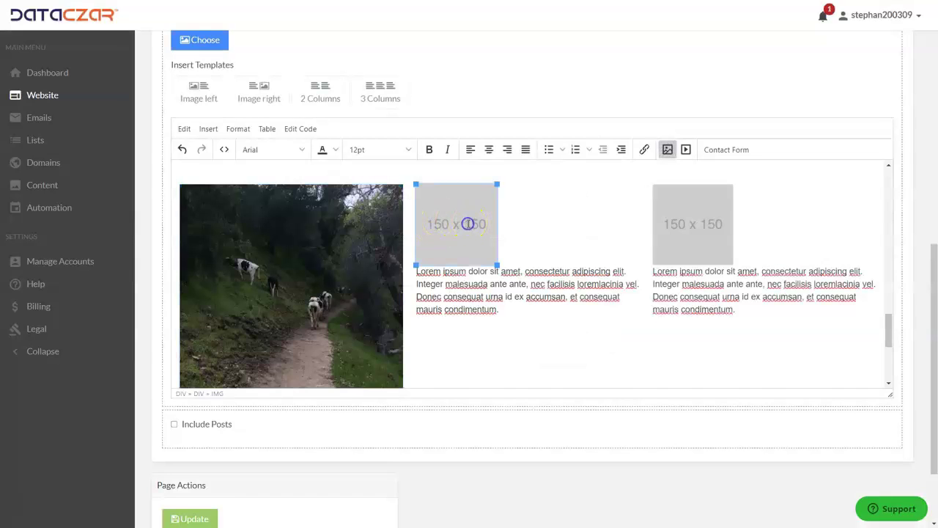
pyautogui.click(667, 151)
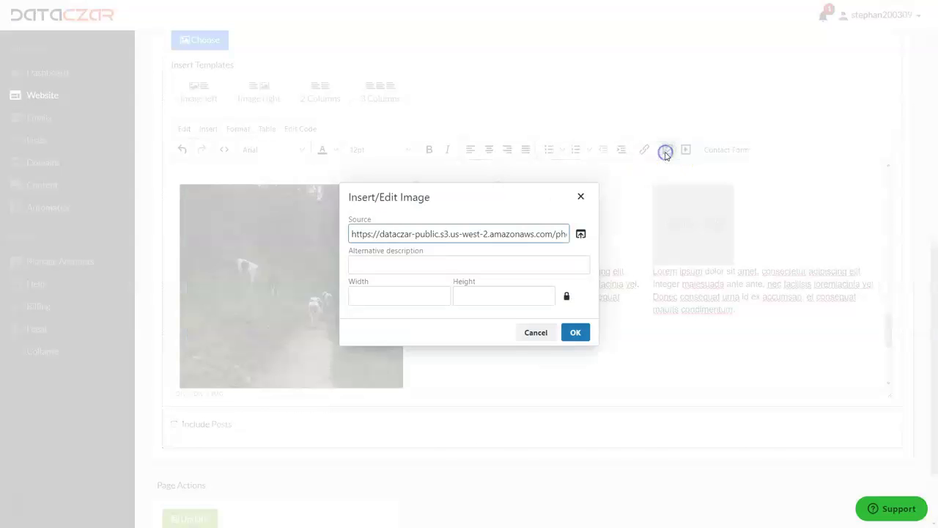
pyautogui.click(583, 234)
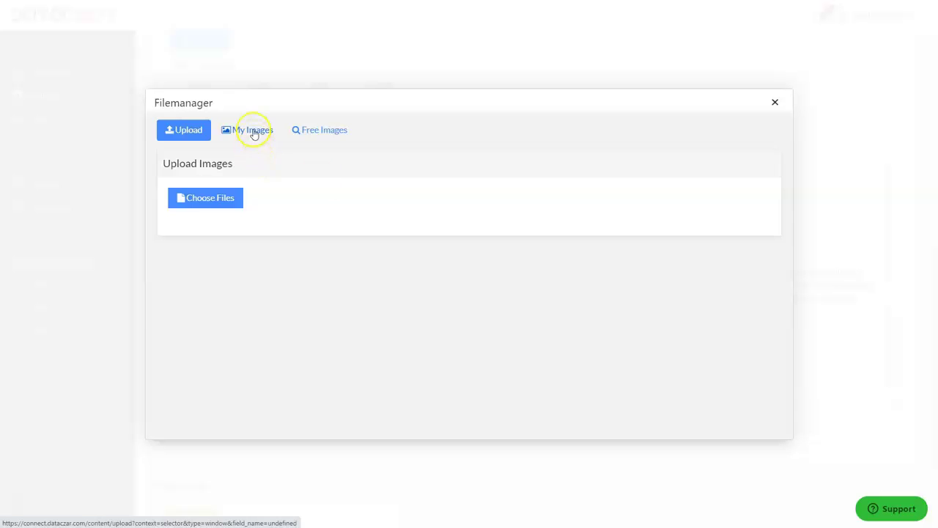
pyautogui.click(253, 129)
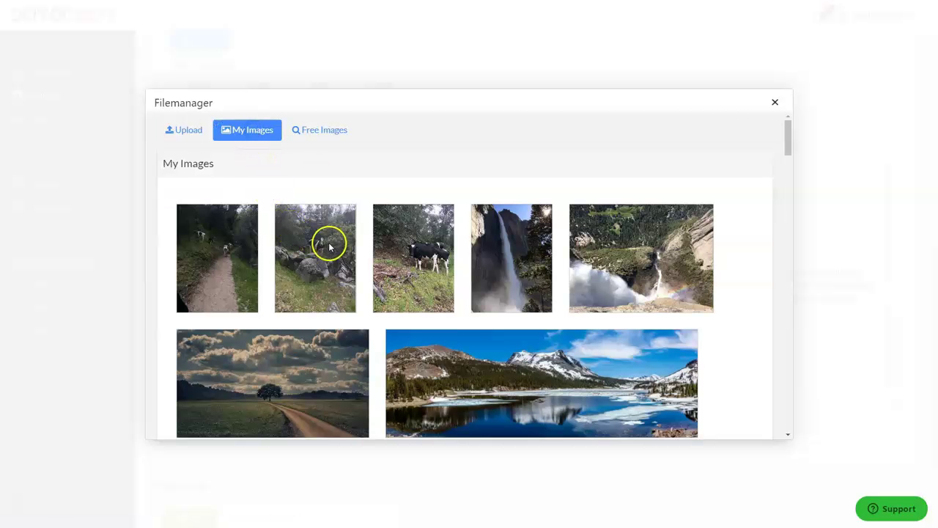
pyautogui.click(313, 259)
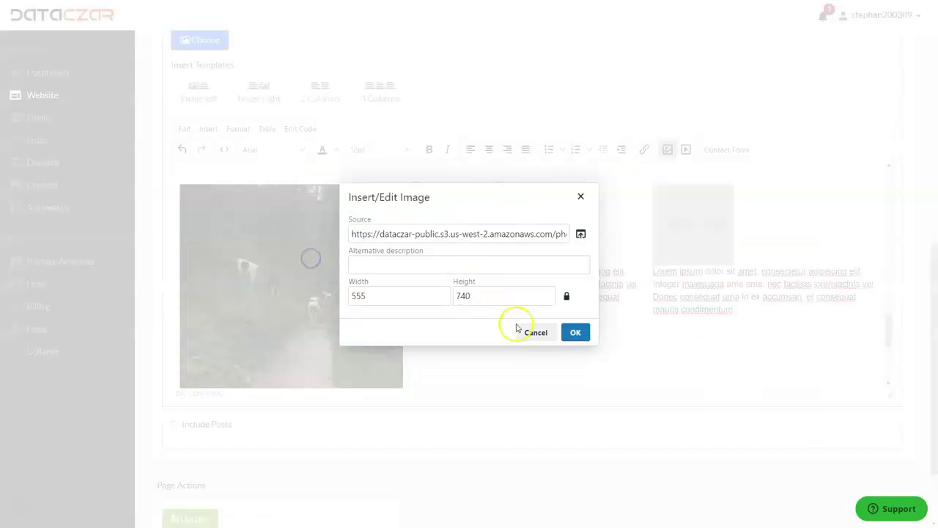
pyautogui.click(576, 330)
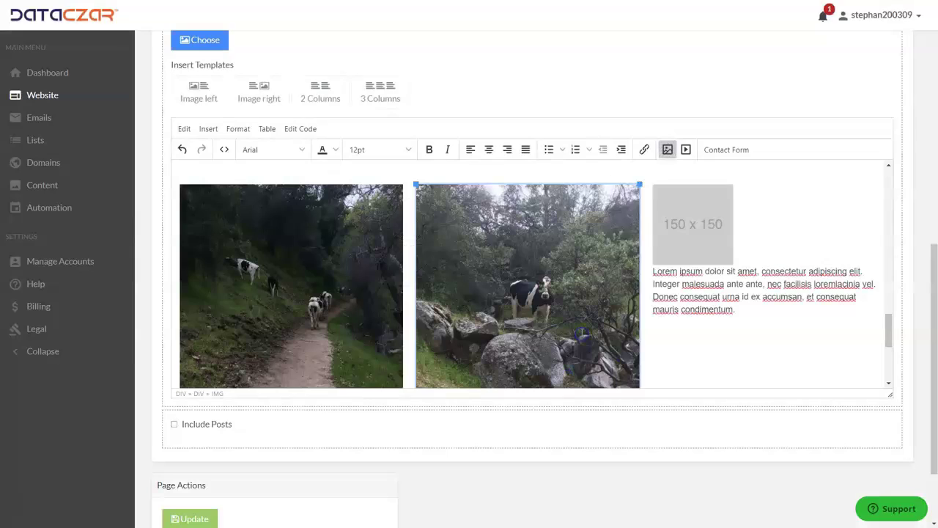
# Replace the third column's placeholder with the My Images picture of the black-and-white cows on the leafy slope.
pyautogui.click(692, 231)
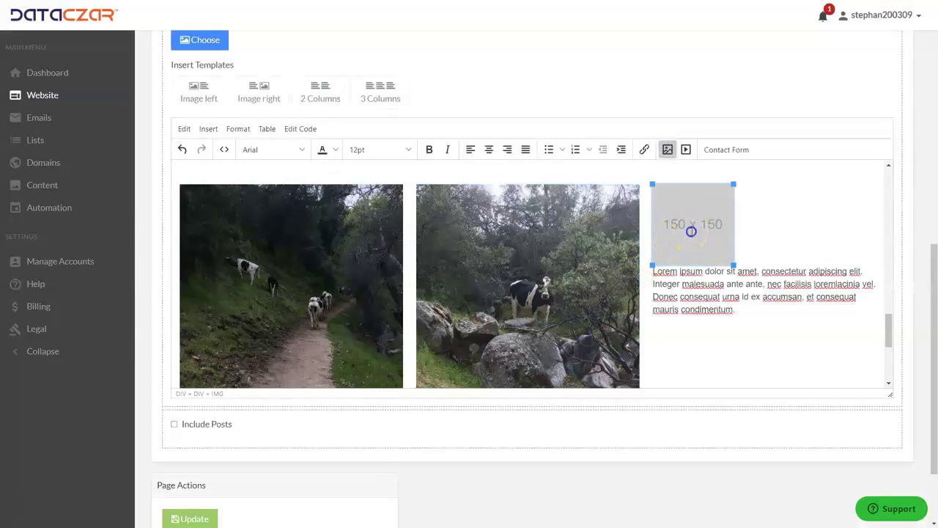
pyautogui.click(667, 152)
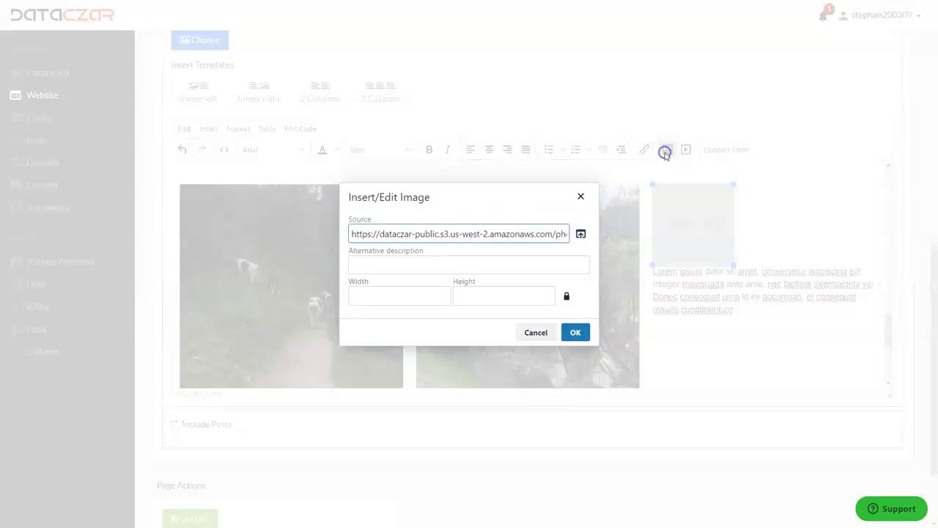
pyautogui.click(581, 234)
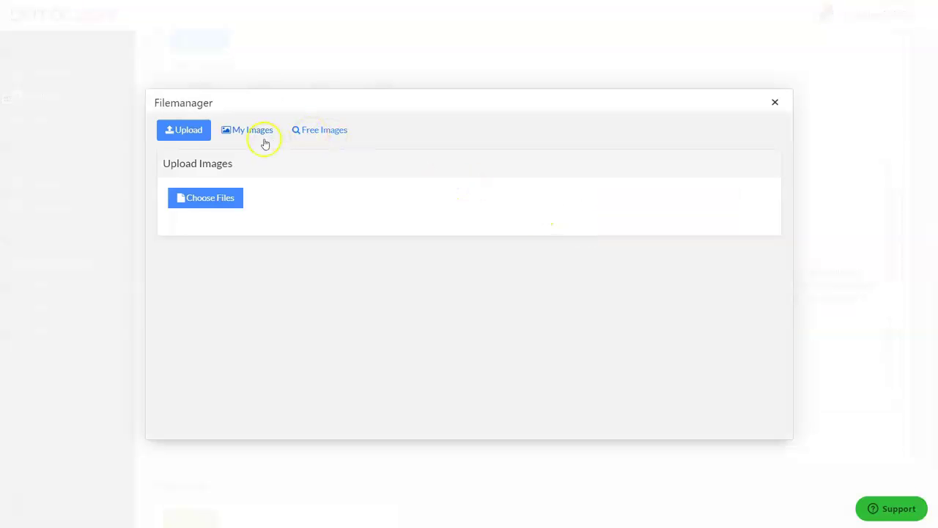
pyautogui.click(264, 137)
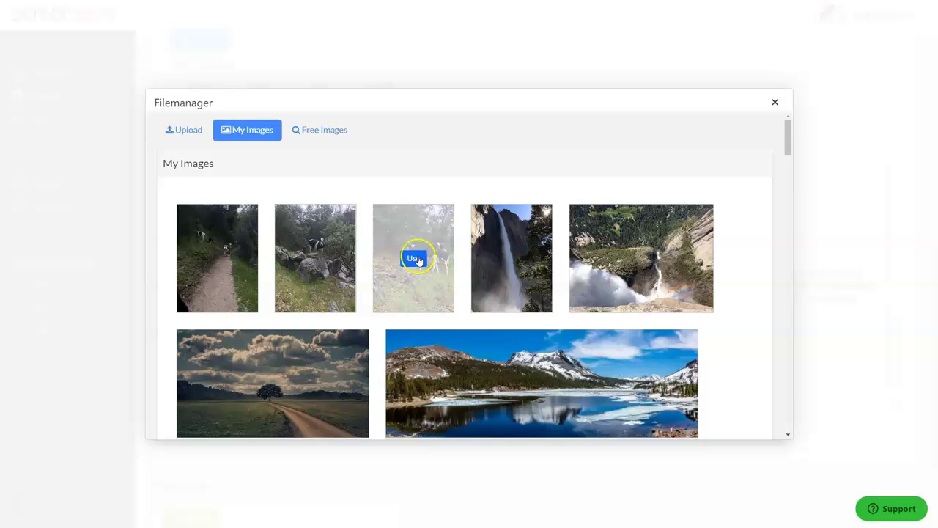
pyautogui.click(416, 258)
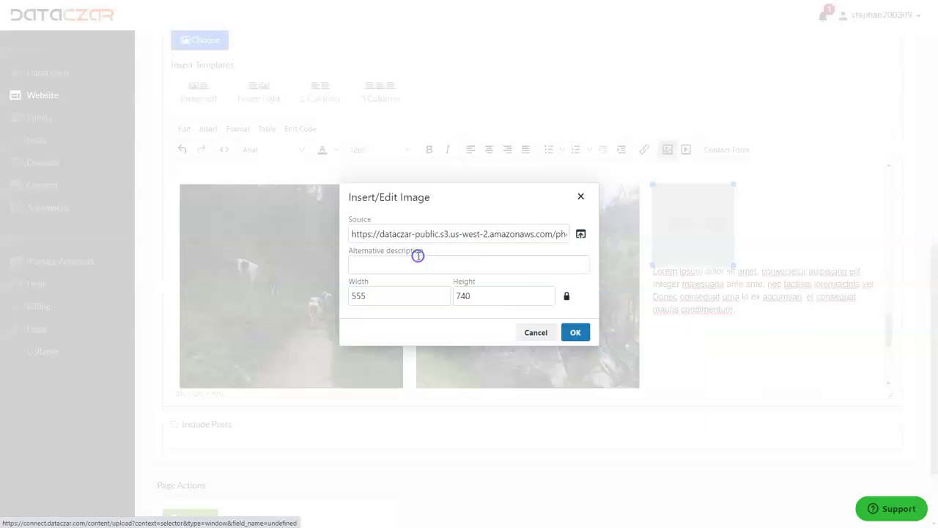
pyautogui.click(584, 333)
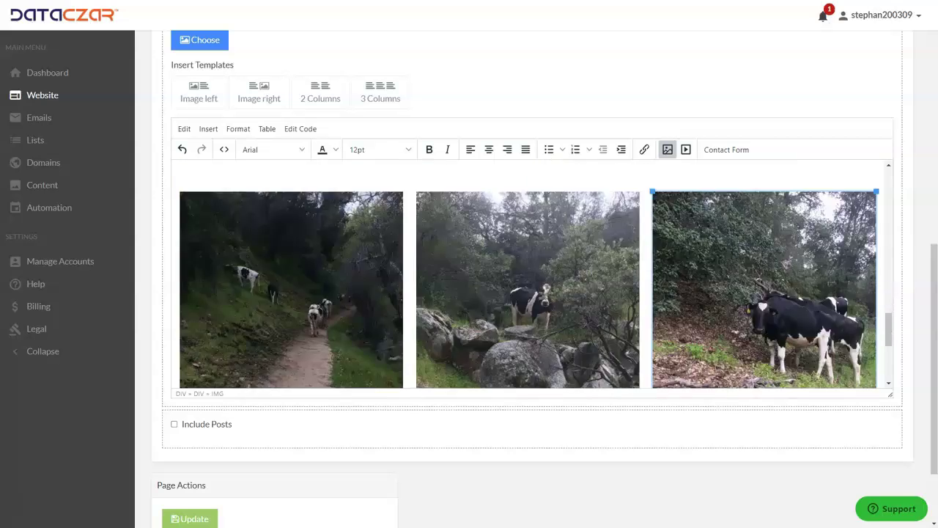
# Delete the sample text below the pictures in all three columns.
pyautogui.scroll(-3, 282, 307)
pyautogui.moveTo(282, 307); pyautogui.dragTo(185, 274)
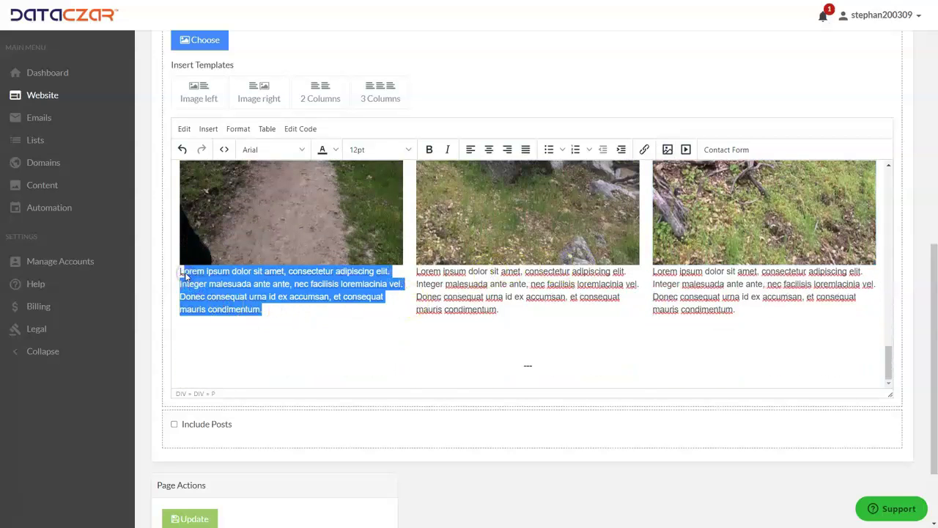
pyautogui.press('BackSpace')
pyautogui.moveTo(516, 315); pyautogui.dragTo(419, 271)
pyautogui.press('BackSpace')
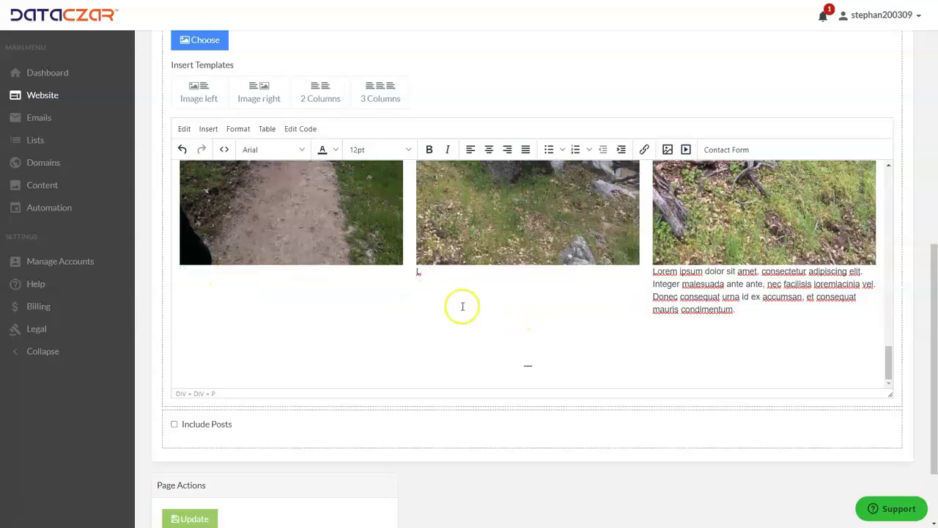
pyautogui.moveTo(737, 308); pyautogui.dragTo(652, 272)
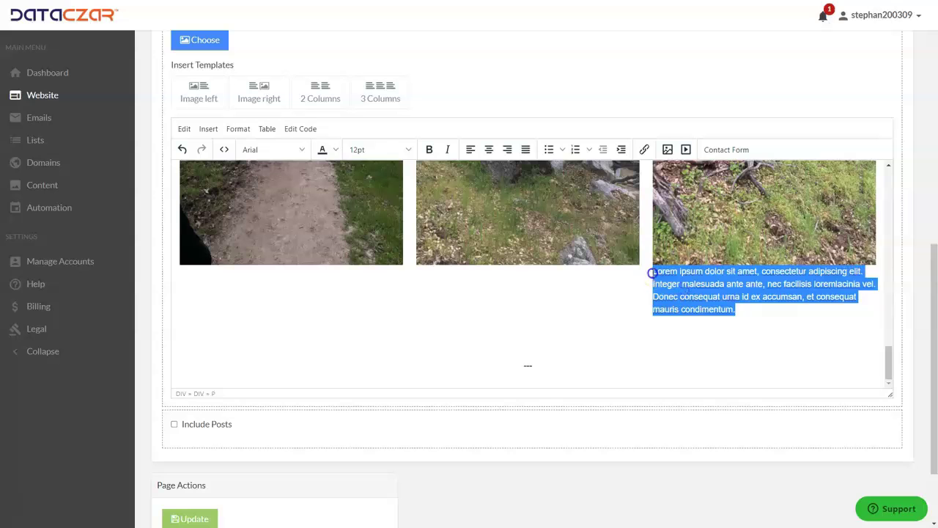
pyautogui.press('BackSpace')
# Remove the centered dashes and the extra empty lines between the two-column and three-column blocks.
pyautogui.scroll(-3, 610, 337)
pyautogui.scroll(3, 613, 323)
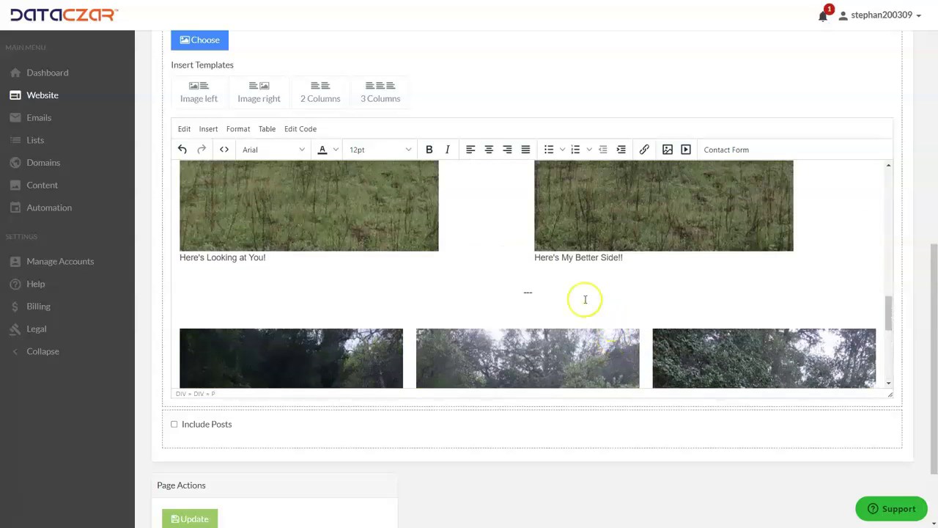
pyautogui.moveTo(540, 293); pyautogui.dragTo(526, 294)
pyautogui.click(472, 173)
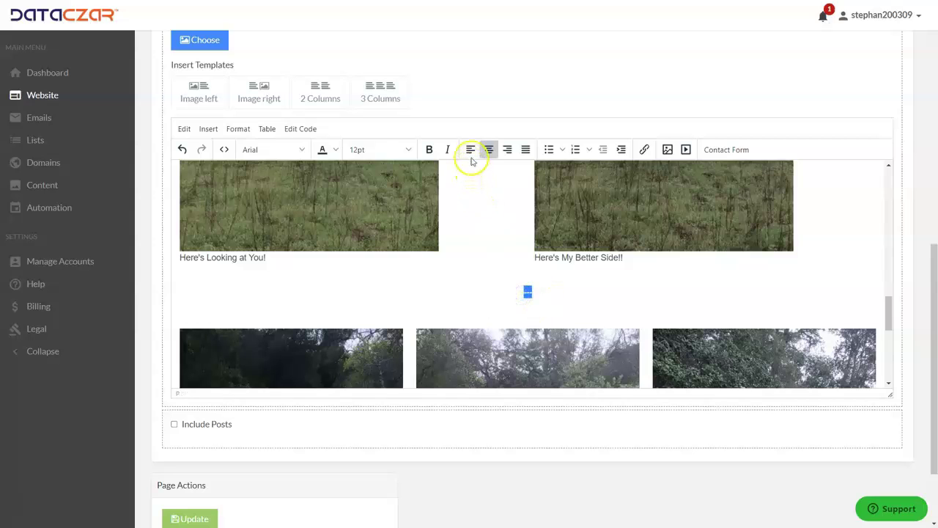
pyautogui.click(470, 150)
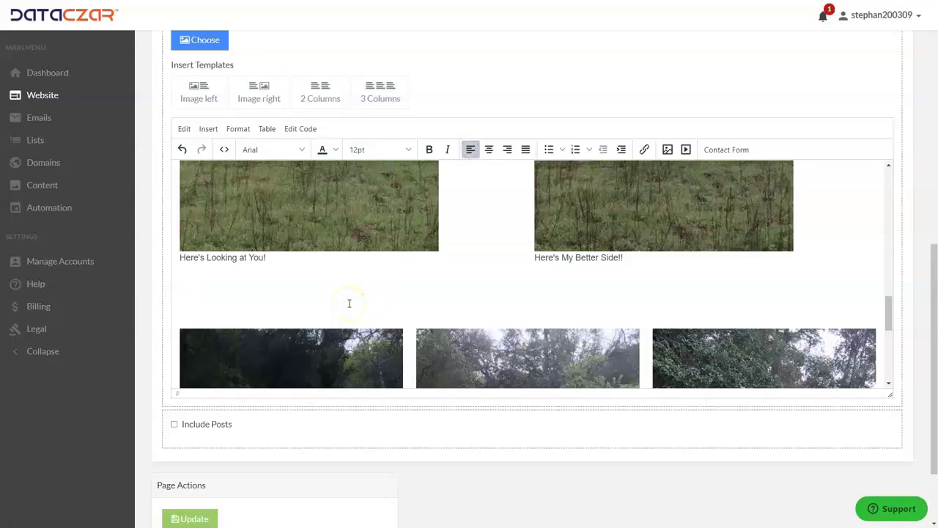
pyautogui.press('BackSpace')
pyautogui.click(272, 303)
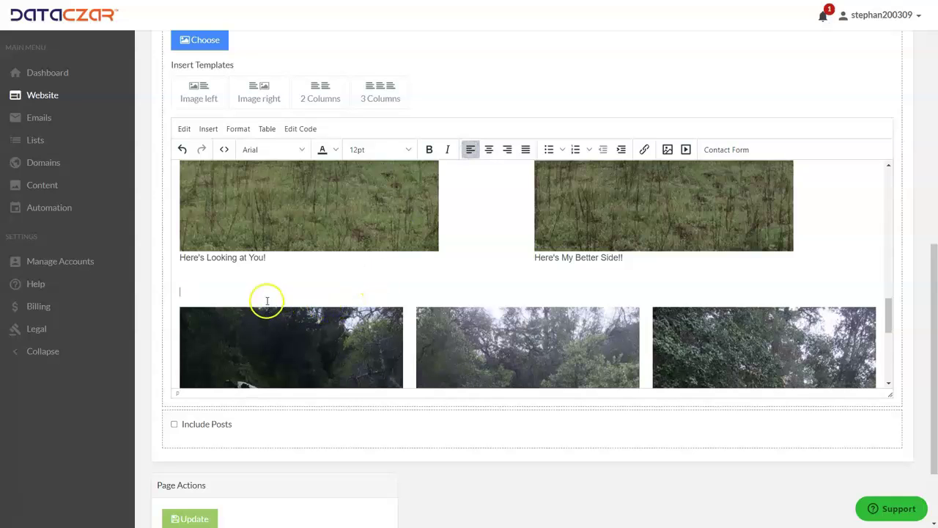
pyautogui.press('BackSpace')
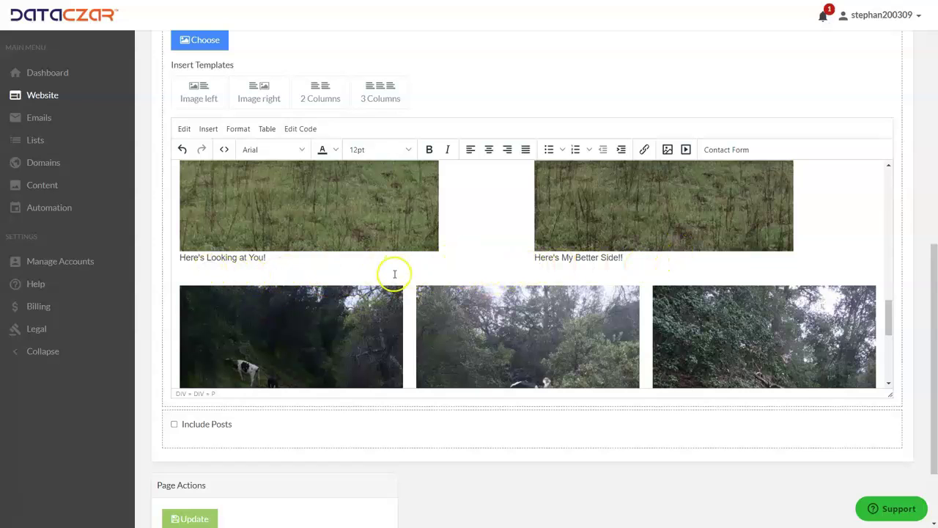
# Delete the dashes below the three-column block, left-align that line and remove the extra empty lines.
pyautogui.scroll(2, 419, 247)
pyautogui.scroll(-3, 419, 247)
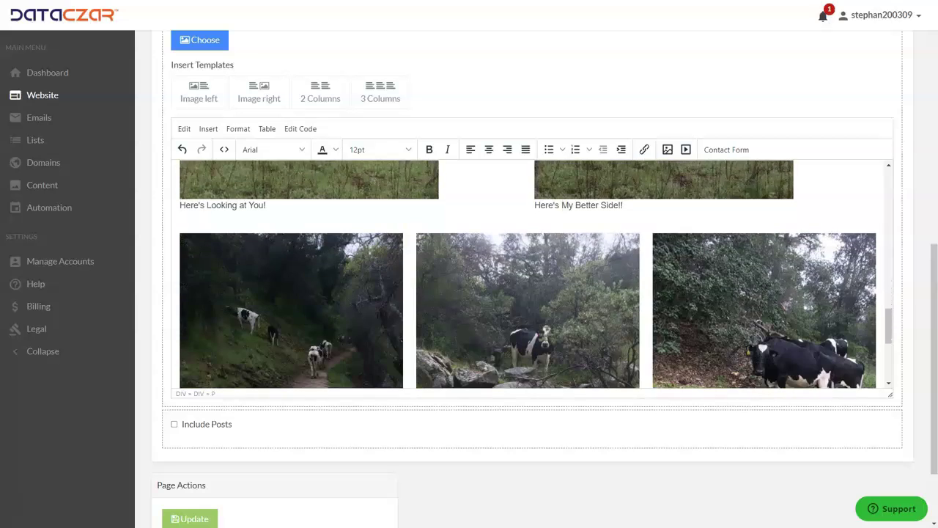
pyautogui.scroll(-5, 527, 274)
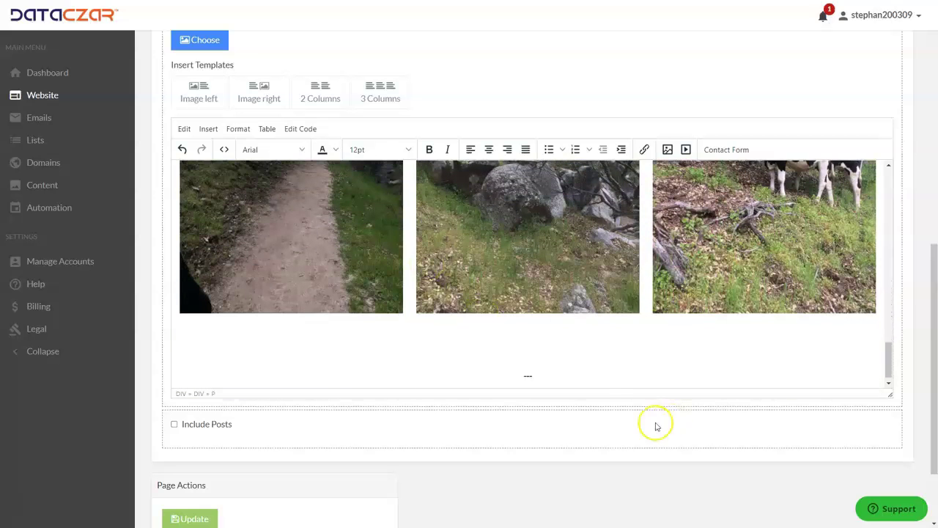
pyautogui.click(546, 375)
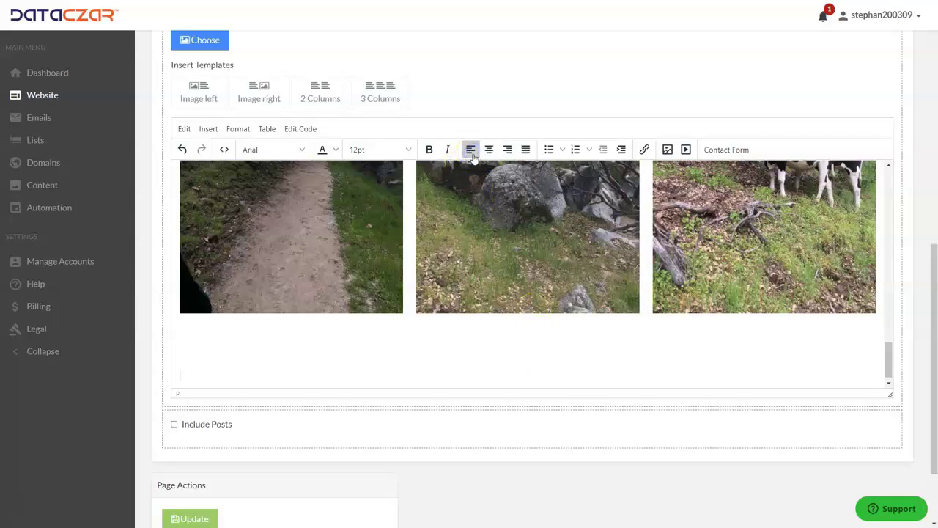
pyautogui.click(470, 150)
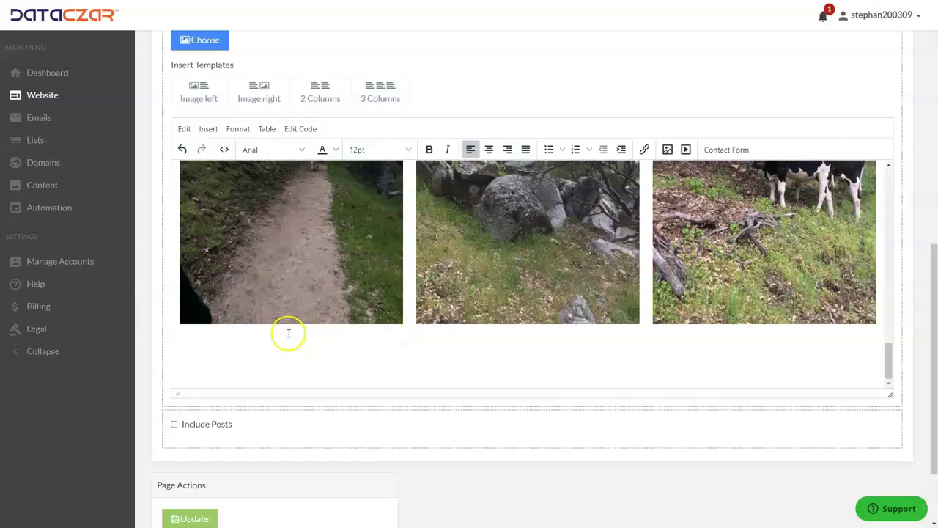
pyautogui.click(184, 380)
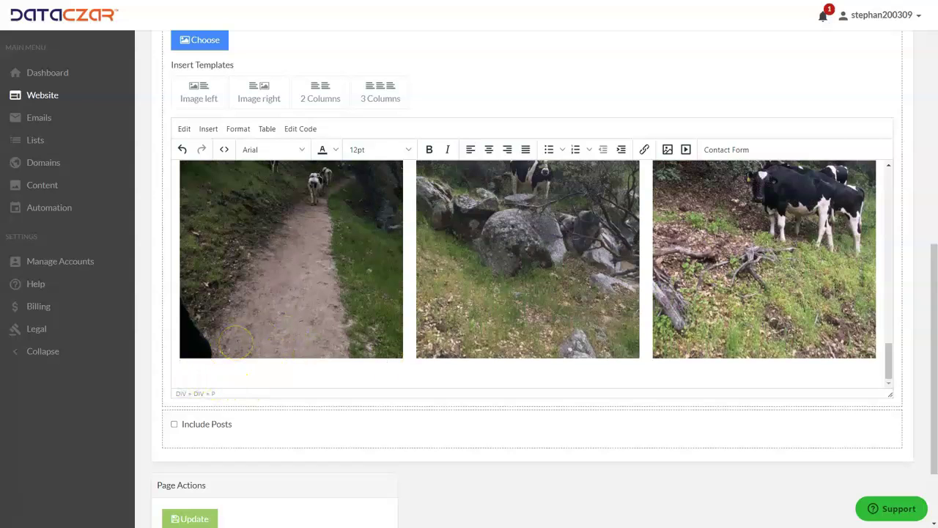
# Enter a long unbroken string of the letter s below the first column's trail picture to widen that column.
pyautogui.write('sssssssssssssssssssssssssssssssssssssssssssssssssssssssssssssss')
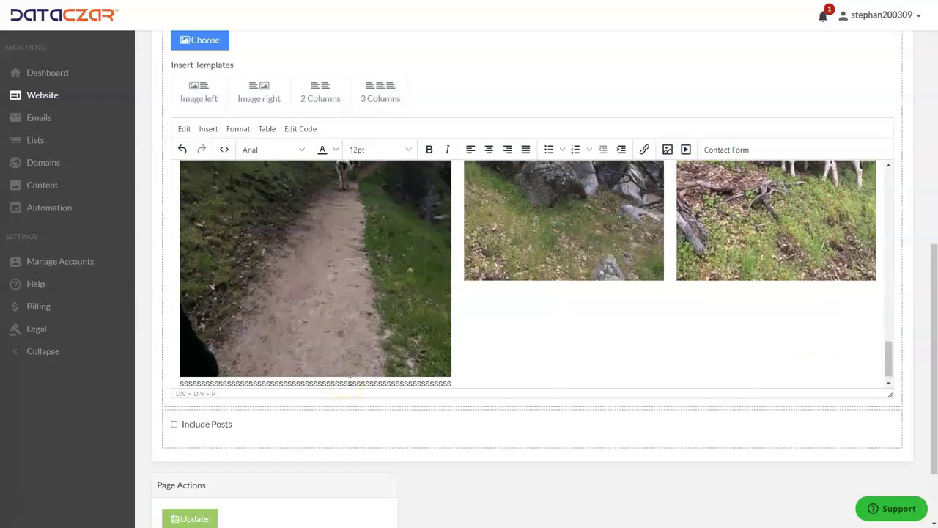
pyautogui.write('s')
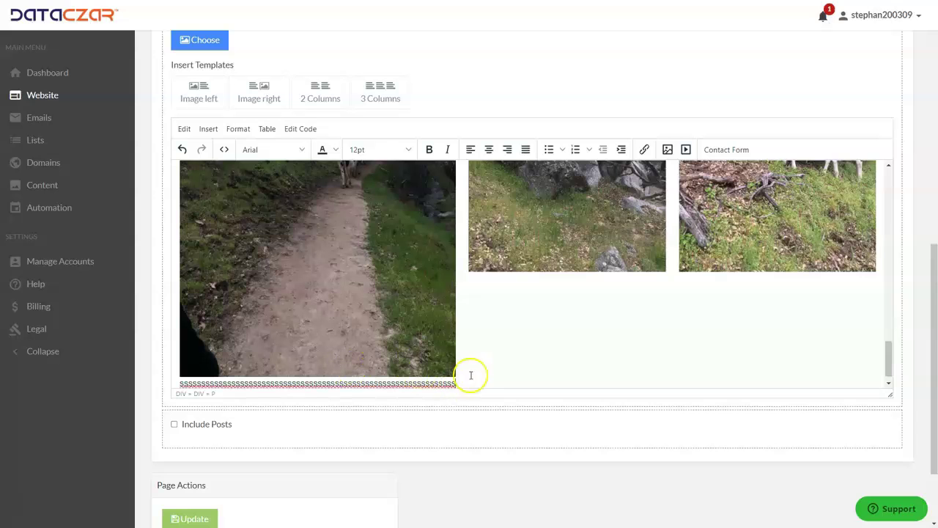
# Delete the whole string of s letters below the first column's trail picture.
pyautogui.press('BackSpace')
pyautogui.press('BackSpace')
pyautogui.press('BackSpace')
pyautogui.press('BackSpace')
pyautogui.press('BackSpace')
pyautogui.press('BackSpace')
pyautogui.press('BackSpace')
pyautogui.press('BackSpace')
pyautogui.press('BackSpace')
pyautogui.press('BackSpace')
pyautogui.press('BackSpace')
pyautogui.press('BackSpace')
pyautogui.press('BackSpace')
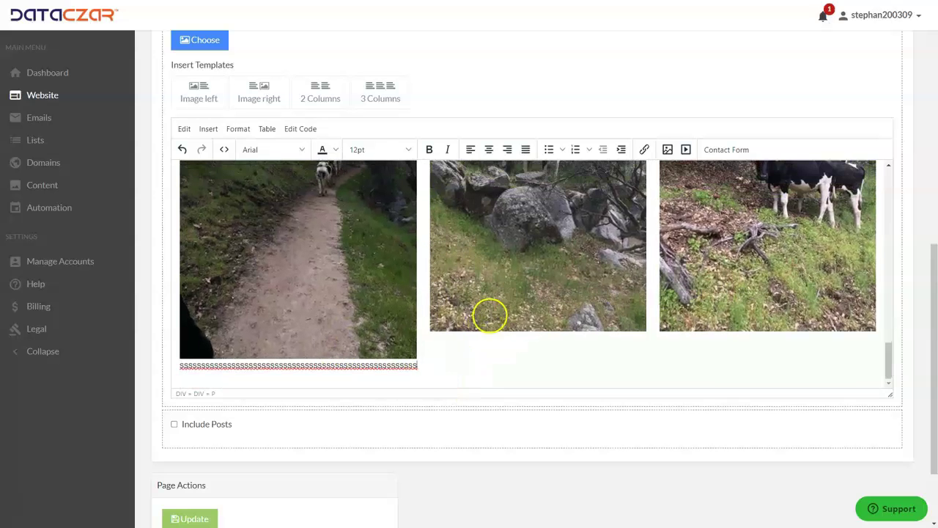
pyautogui.press('BackSpace')
pyautogui.press('BackSpace')
pyautogui.press('BackSpace')
pyautogui.press('BackSpace')
pyautogui.press('BackSpace')
pyautogui.press('BackSpace')
pyautogui.press('BackSpace')
pyautogui.press('BackSpace')
pyautogui.press('BackSpace')
pyautogui.press('BackSpace')
pyautogui.press('BackSpace')
pyautogui.press('BackSpace')
pyautogui.press('BackSpace')
pyautogui.press('BackSpace')
pyautogui.press('BackSpace')
pyautogui.press('BackSpace')
pyautogui.press('BackSpace')
pyautogui.press('BackSpace')
pyautogui.press('BackSpace')
pyautogui.press('BackSpace')
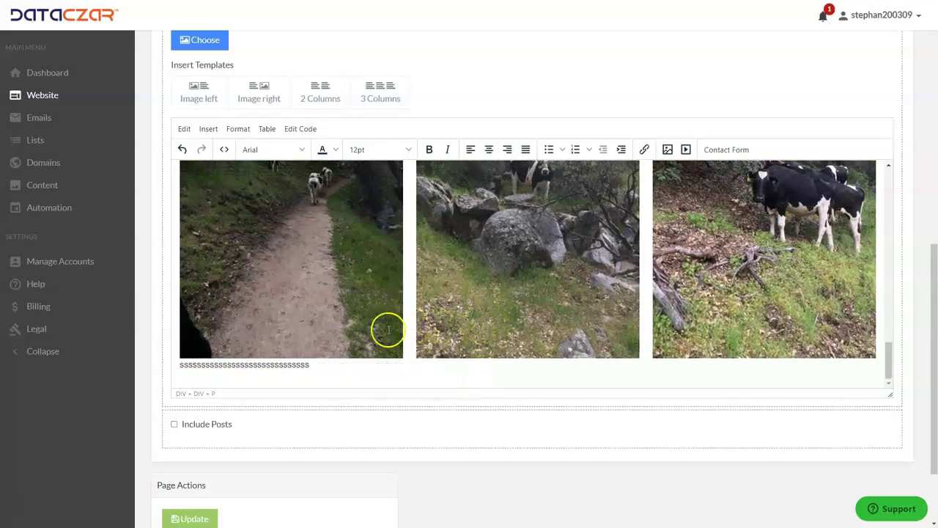
pyautogui.press('BackSpace')
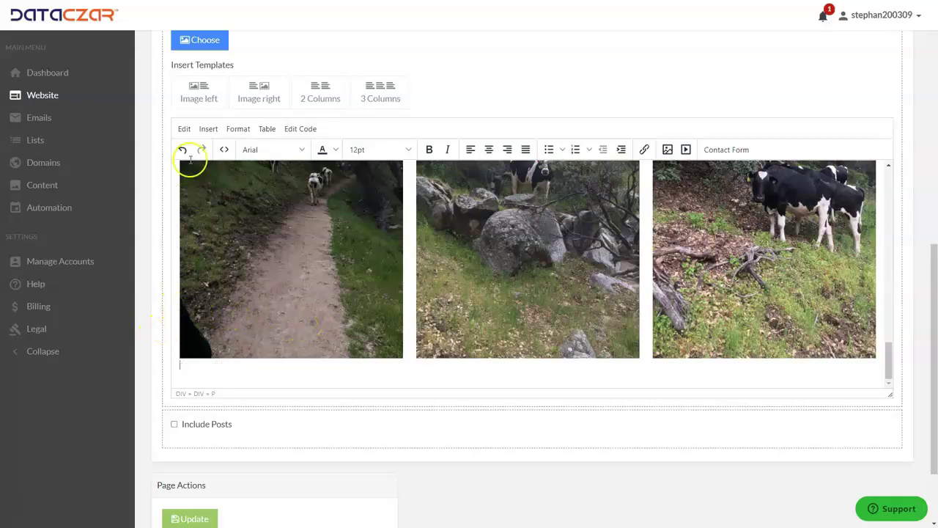
# Undo the last edits to bring back the empty lines below the three-column block.
pyautogui.click(182, 149)
pyautogui.click(183, 150)
pyautogui.click(225, 225)
pyautogui.click(184, 150)
pyautogui.click(199, 235)
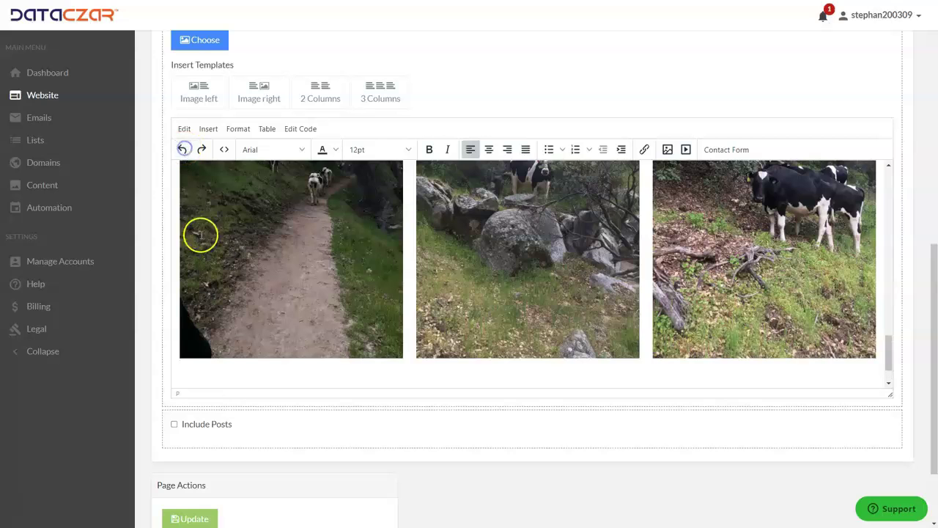
# Remove one extra empty line at the end of the content, below the three-column block.
pyautogui.click(320, 291)
pyautogui.scroll(2, 318, 291)
pyautogui.scroll(-2, 318, 287)
pyautogui.click(278, 346)
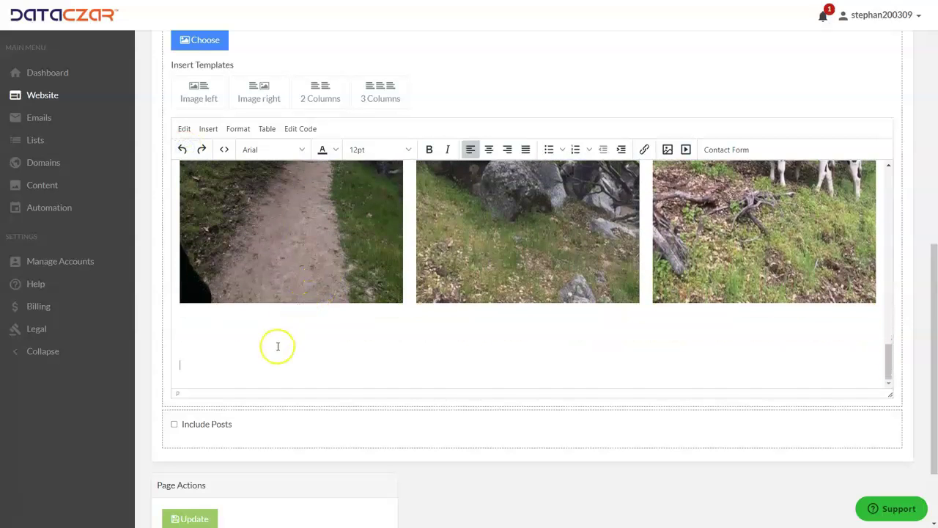
pyautogui.press('BackSpace')
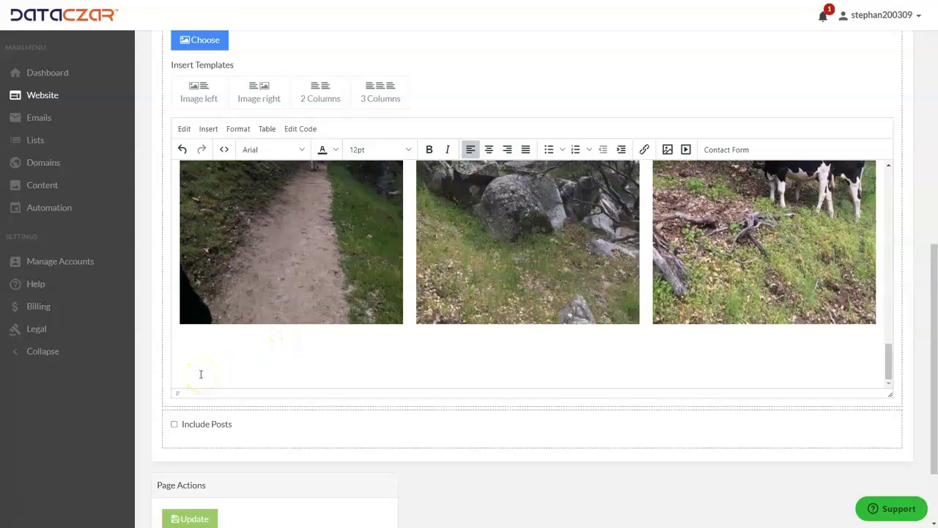
# Delete another empty line below the three-column block and undo that deletion.
pyautogui.press('BackSpace')
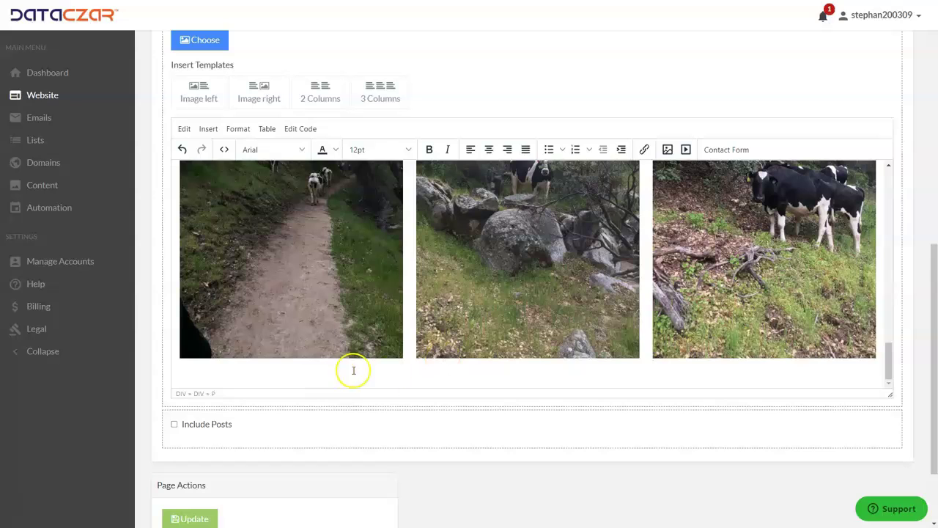
pyautogui.click(185, 151)
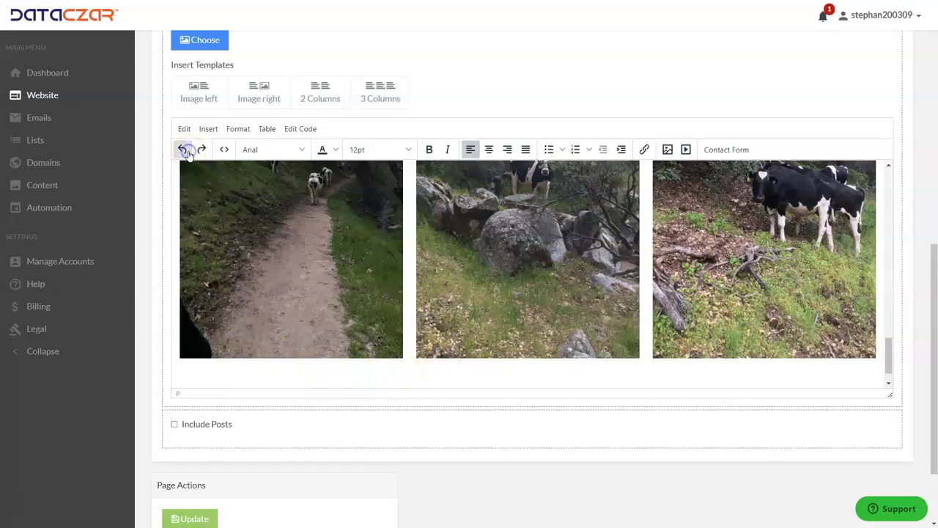
pyautogui.scroll(-1, 236, 275)
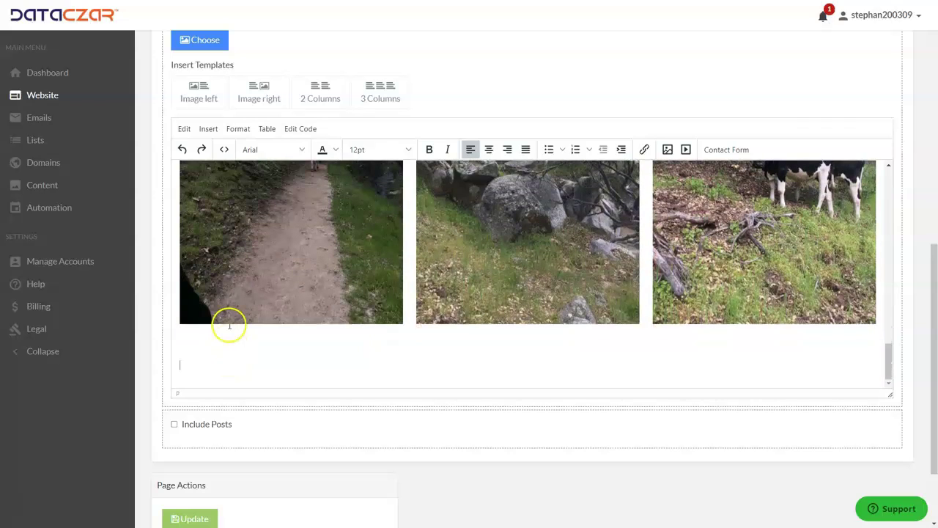
# Enter a test string of the letter s on the last line below the three-column block and delete it again.
pyautogui.write('sssssssssssssssssssssssssss')
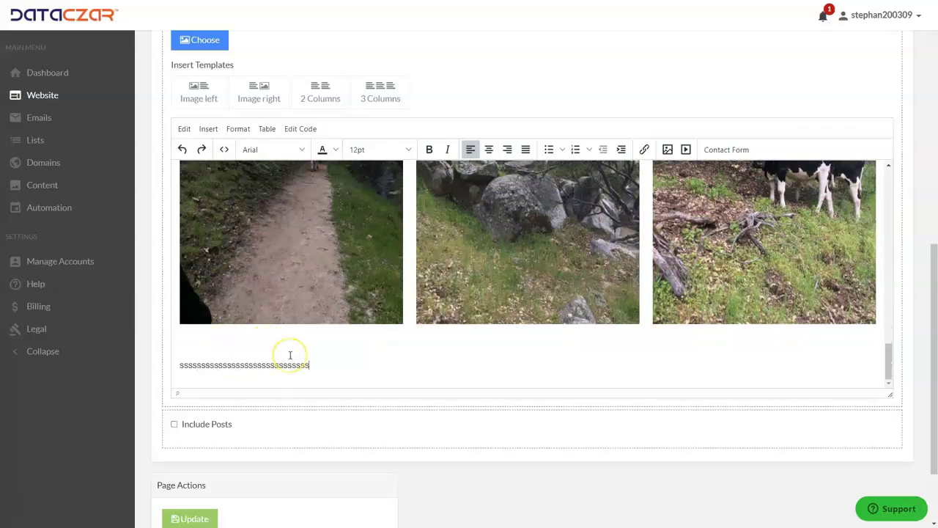
pyautogui.press('BackSpace')
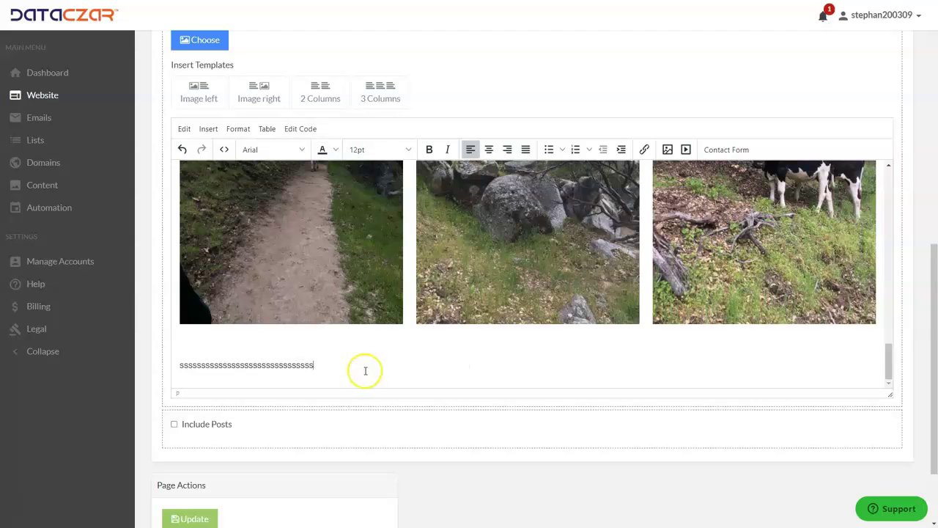
pyautogui.press('BackSpace')
pyautogui.press('BackSpace')
pyautogui.press('BackSpace')
pyautogui.press('BackSpace')
pyautogui.press('BackSpace')
pyautogui.press('BackSpace')
pyautogui.press('BackSpace')
pyautogui.press('BackSpace')
pyautogui.press('BackSpace')
pyautogui.press('BackSpace')
pyautogui.press('BackSpace')
pyautogui.press('BackSpace')
pyautogui.press('BackSpace')
pyautogui.press('BackSpace')
pyautogui.press('BackSpace')
pyautogui.press('BackSpace')
pyautogui.press('BackSpace')
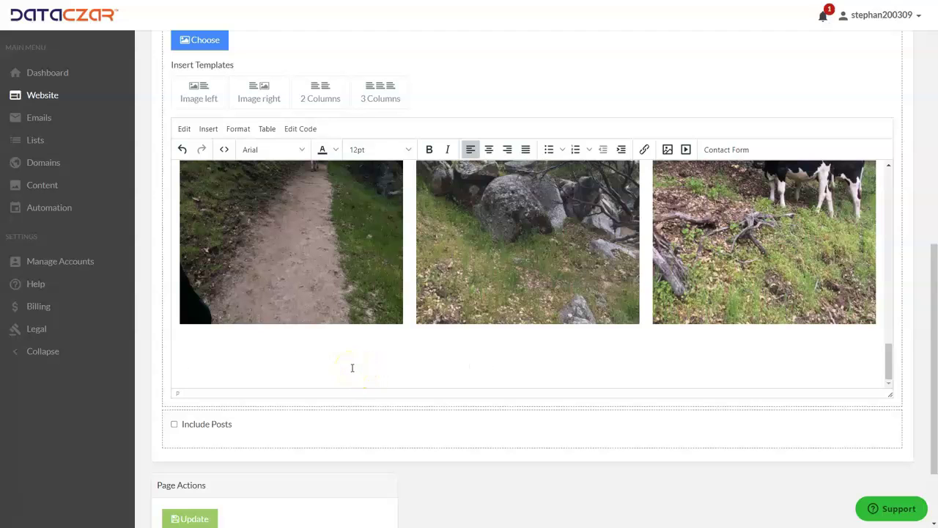
# Preview the Pastures page in its mobile layout.
pyautogui.scroll(10, 352, 367)
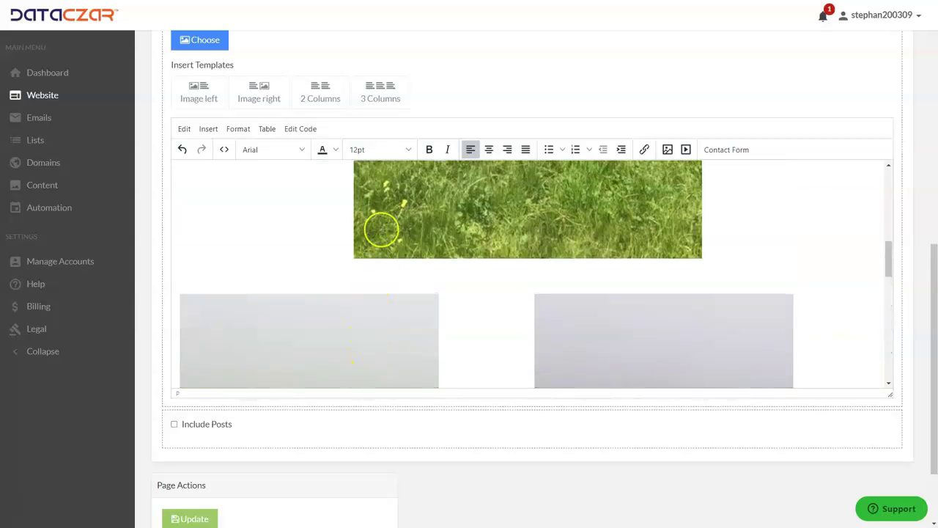
pyautogui.scroll(3, 367, 213)
pyautogui.scroll(4, 343, 103)
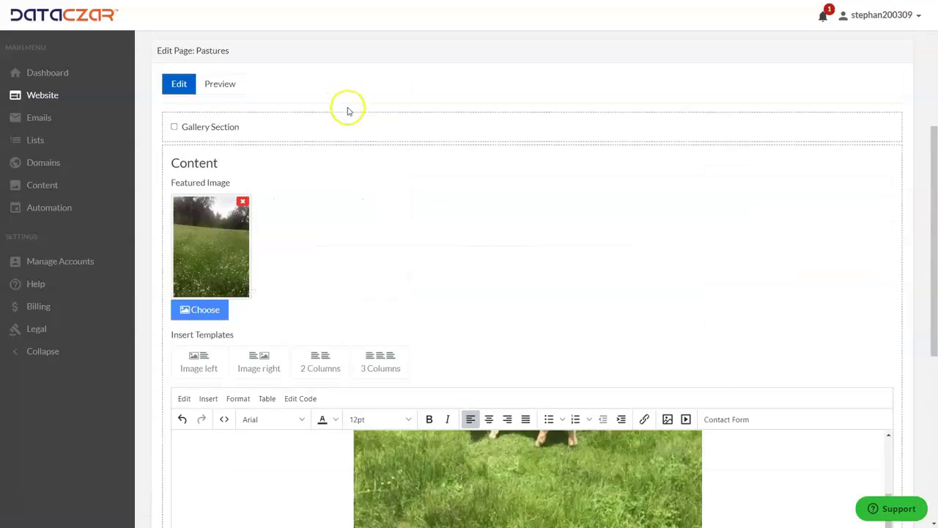
pyautogui.scroll(-2, 362, 198)
pyautogui.scroll(2, 362, 198)
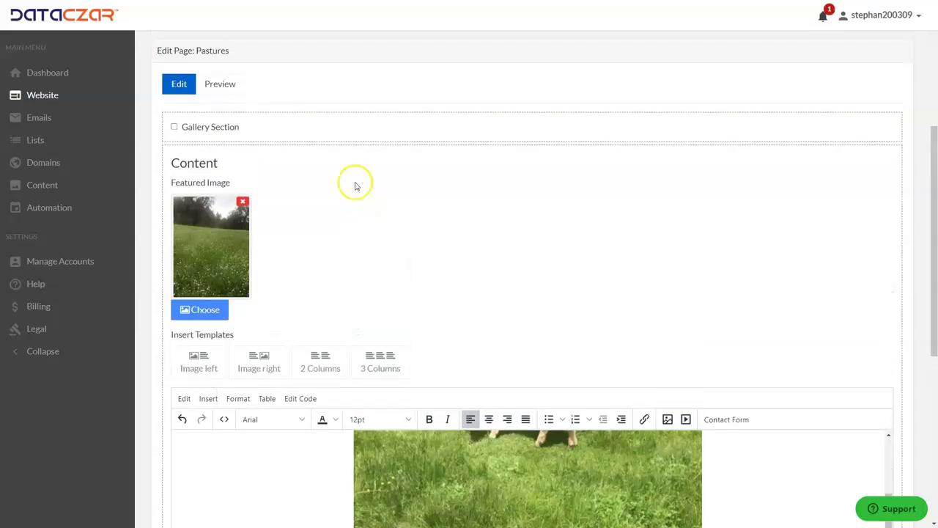
pyautogui.click(221, 85)
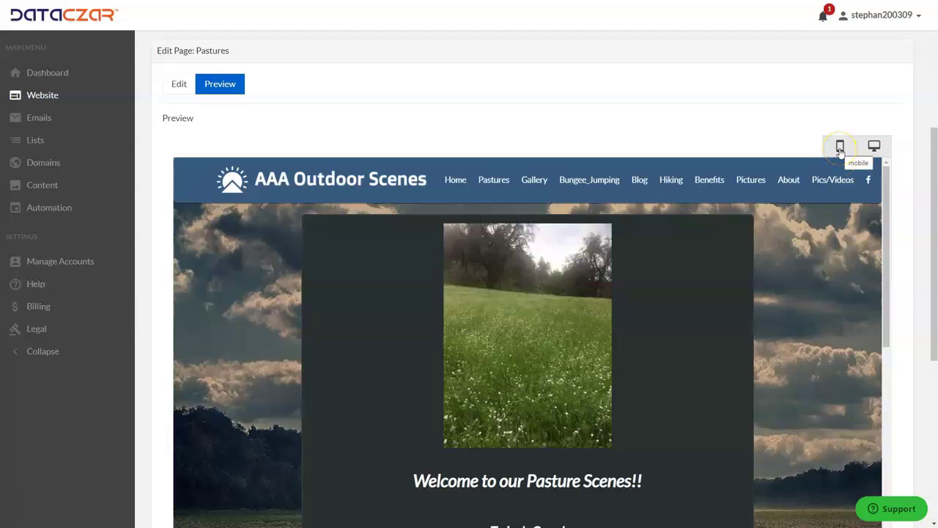
pyautogui.click(840, 147)
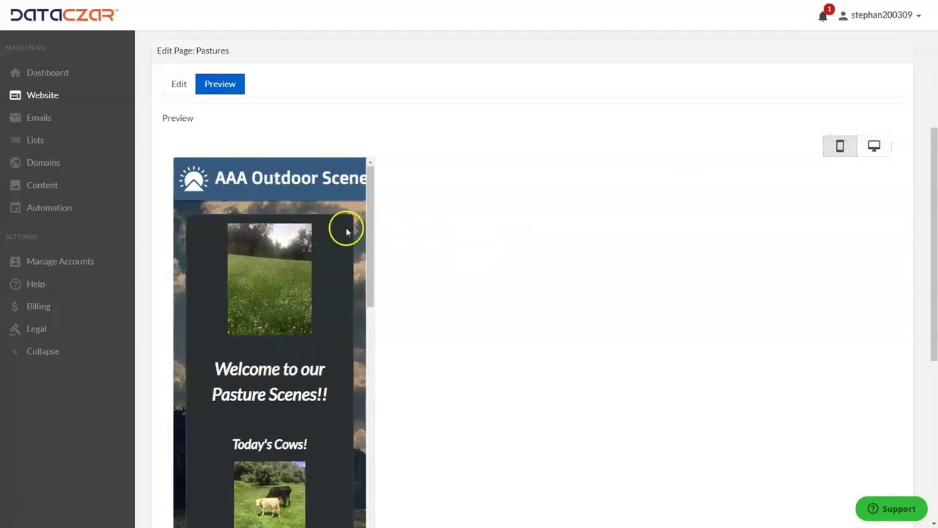
# Examine how the two-column and three-column cow pictures and captions are arranged in the mobile preview.
pyautogui.scroll(-2, 341, 246)
pyautogui.scroll(-10, 341, 246)
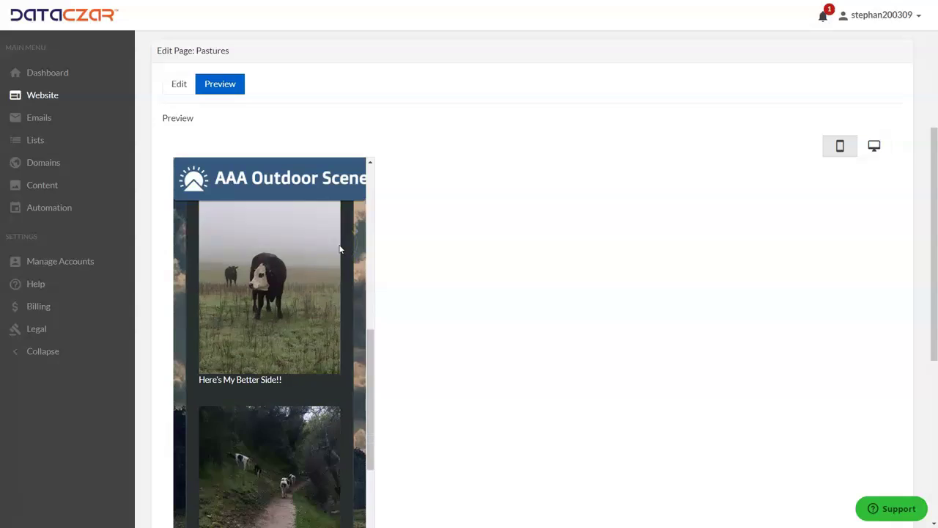
pyautogui.scroll(-6, 340, 249)
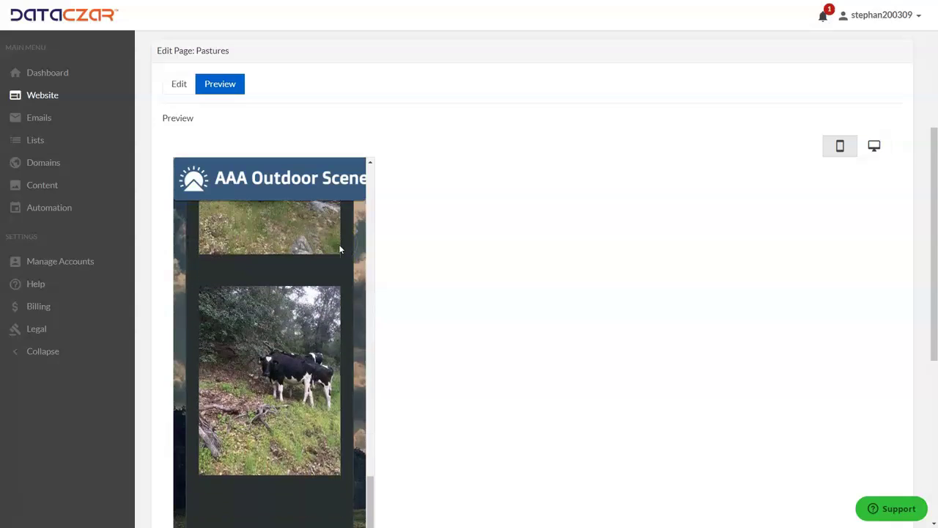
pyautogui.scroll(3, 340, 250)
pyautogui.scroll(10, 340, 248)
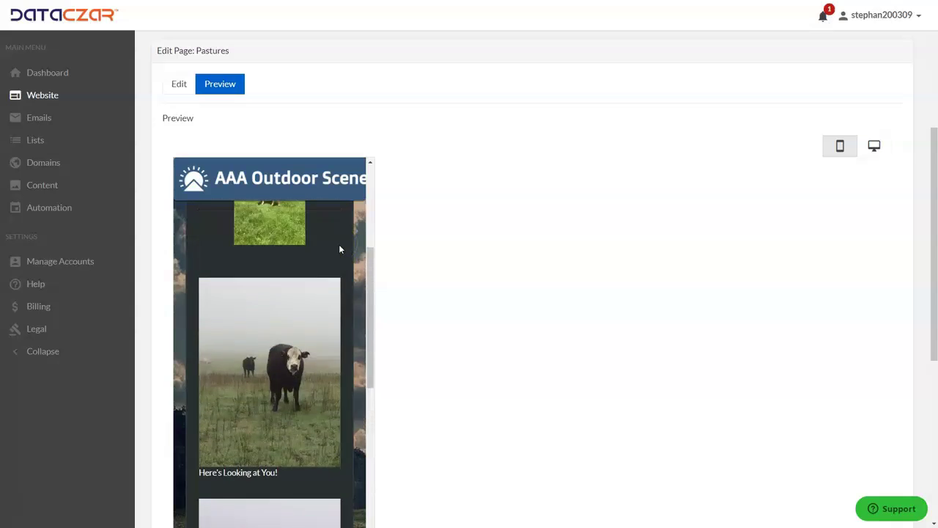
pyautogui.scroll(2, 339, 249)
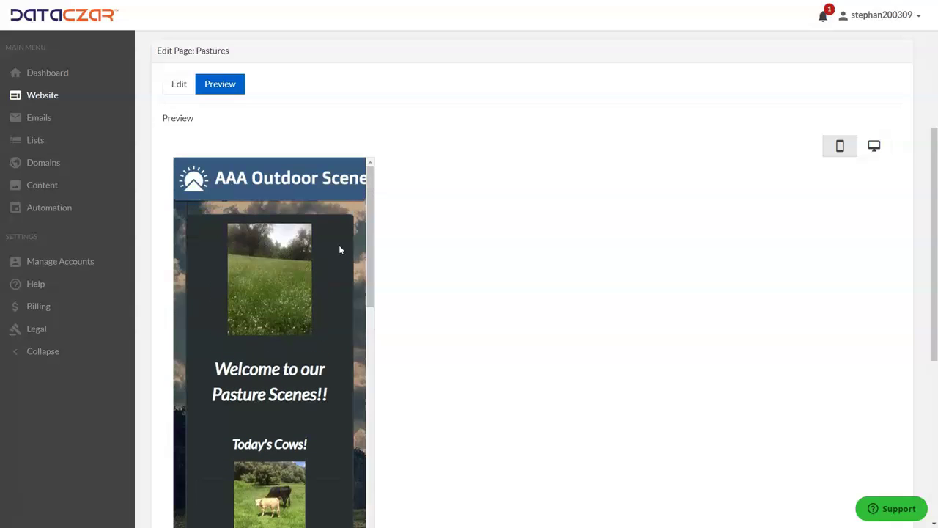
pyautogui.scroll(1, 339, 249)
pyautogui.scroll(2, 339, 250)
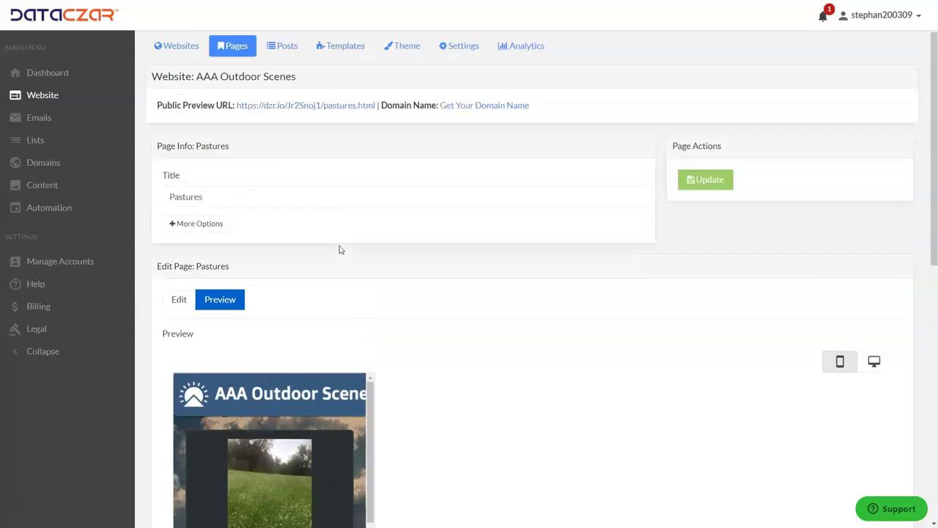
pyautogui.click(447, 191)
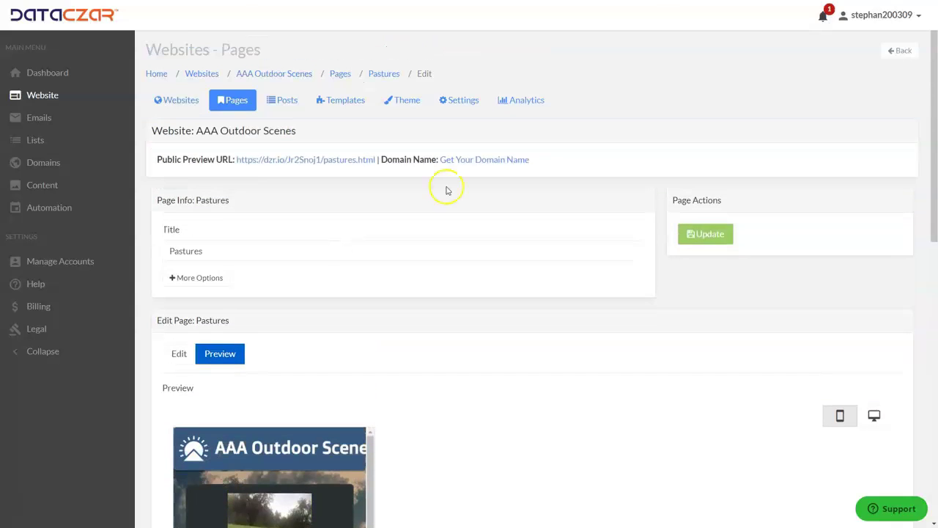
# Return to editing the Pastures page and update it to save the changes.
pyautogui.click(175, 354)
pyautogui.scroll(-7, 520, 228)
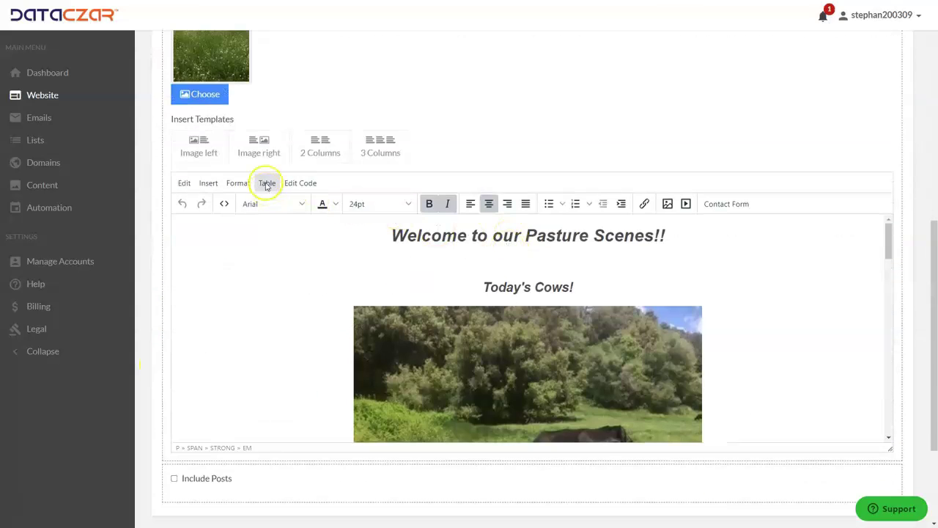
pyautogui.scroll(-5, 505, 291)
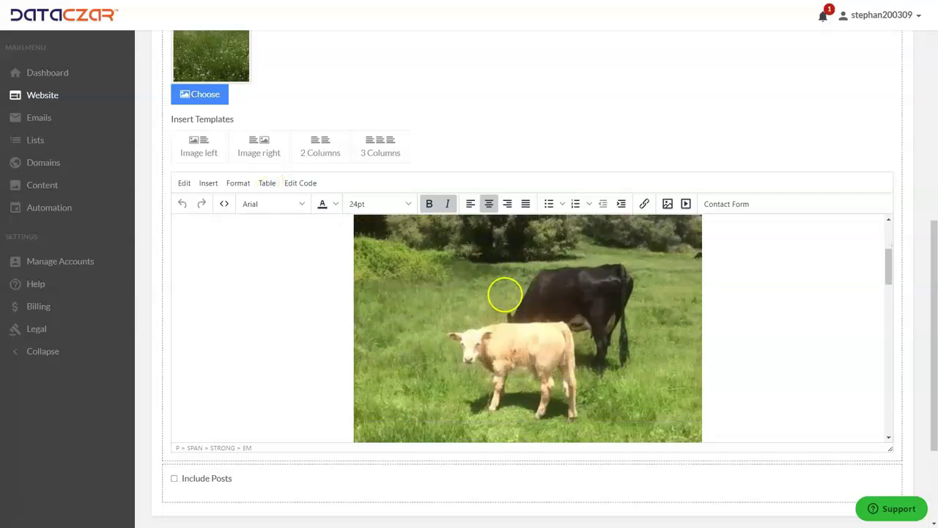
pyautogui.scroll(-2, 253, 241)
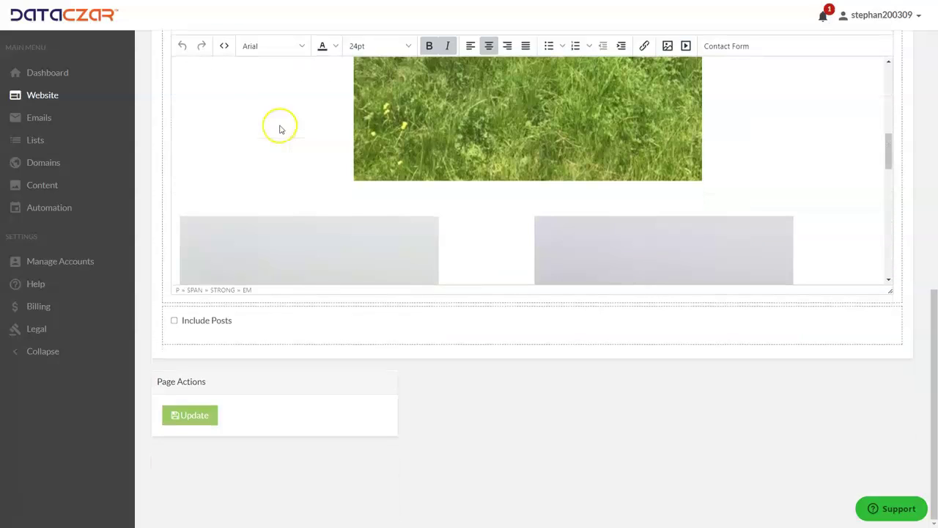
pyautogui.click(196, 415)
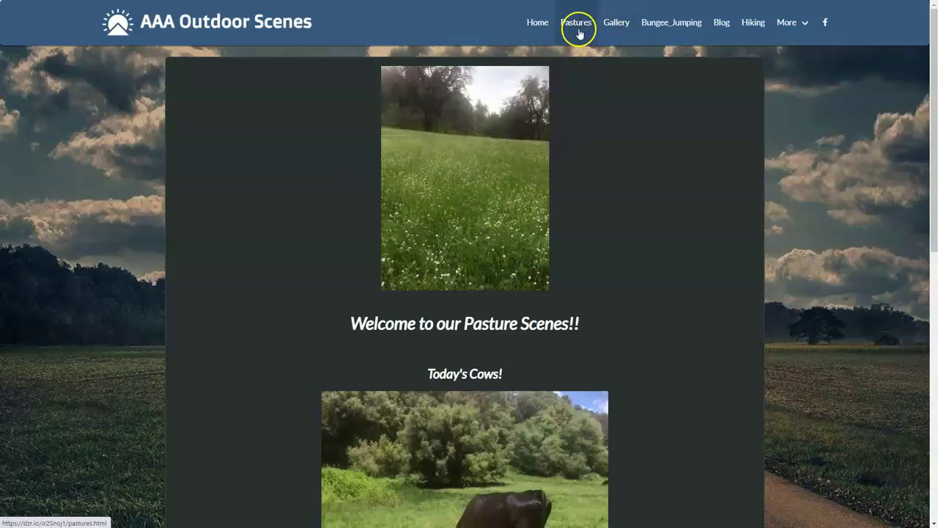
# On the public website, visit the Home page, reopen the Pastures page and check its two-column and three-column picture sections.
pyautogui.click(540, 27)
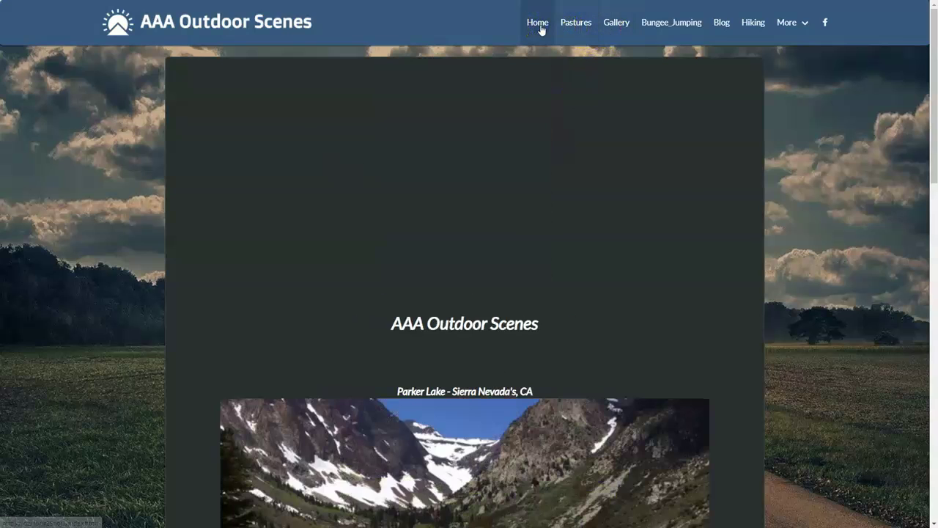
pyautogui.click(576, 25)
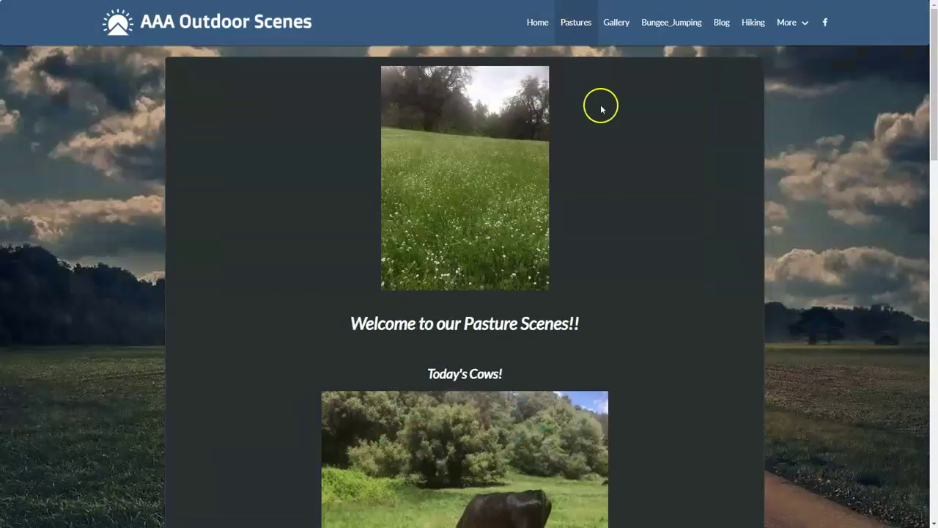
pyautogui.scroll(-10, 601, 108)
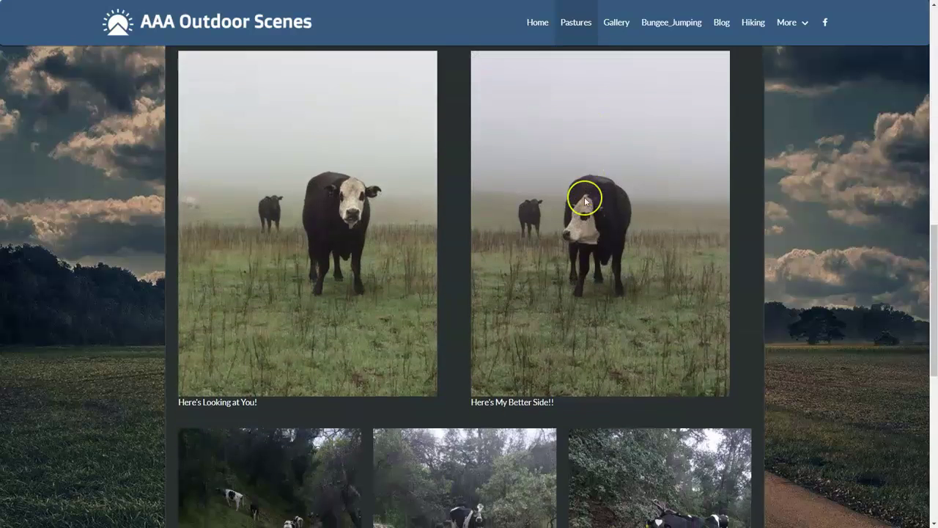
pyautogui.scroll(-1, 585, 200)
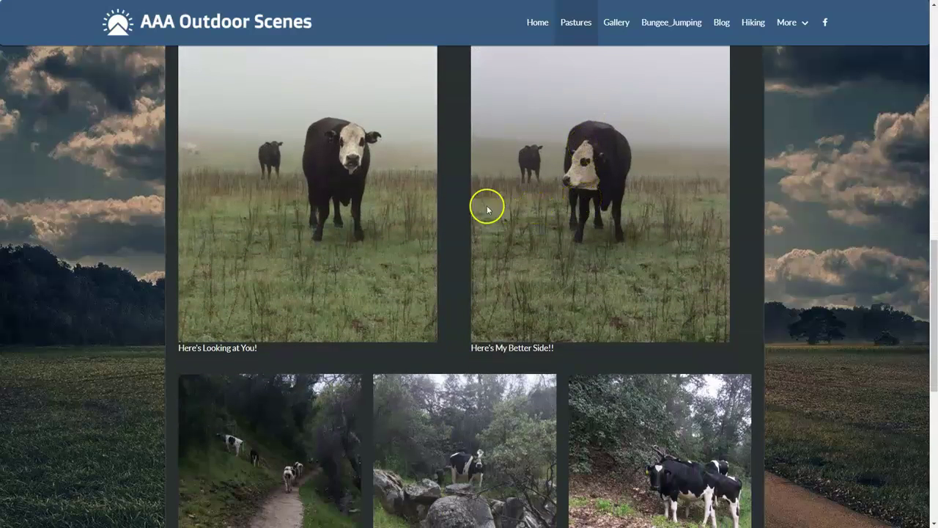
pyautogui.scroll(-3, 584, 176)
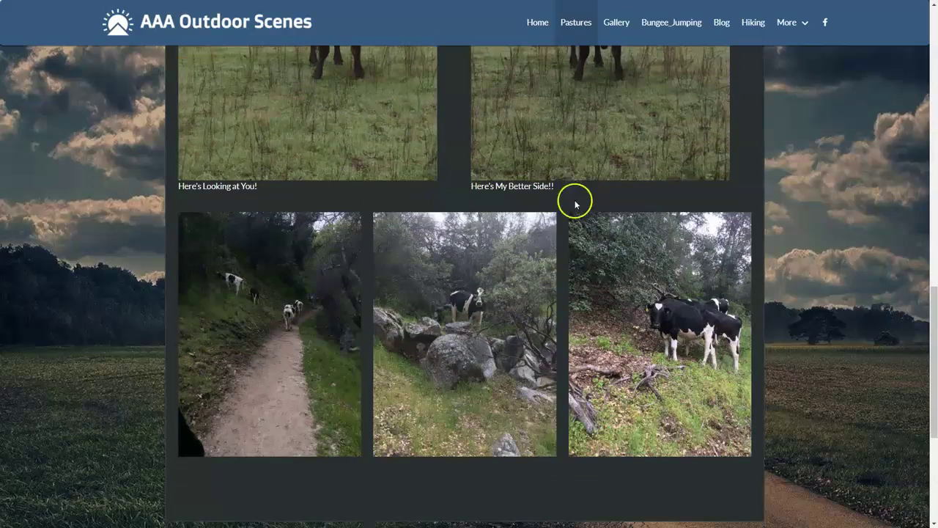
pyautogui.scroll(-3, 647, 329)
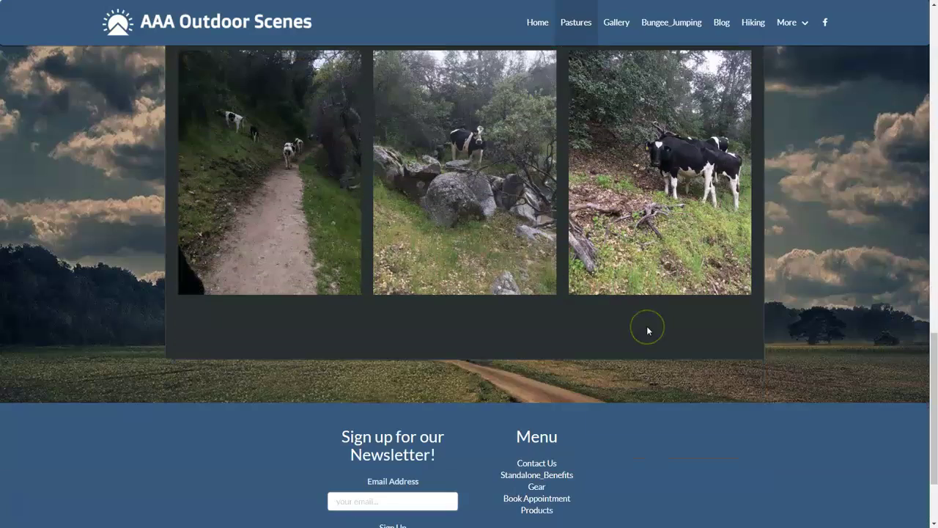
pyautogui.scroll(2, 460, 434)
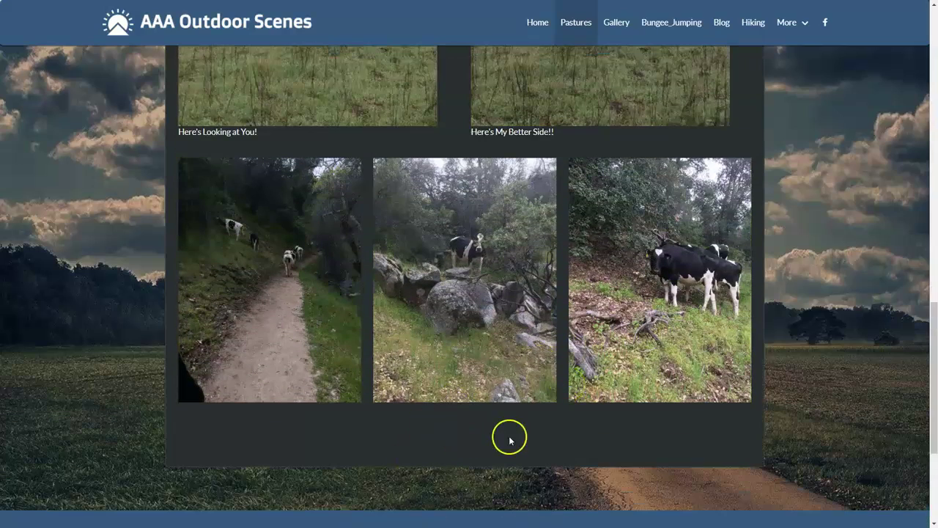
pyautogui.scroll(12, 490, 379)
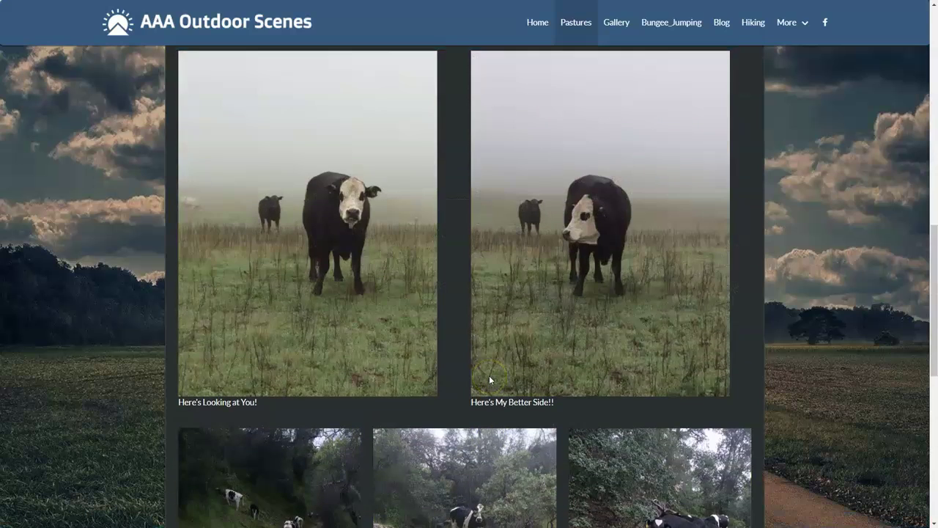
# Close the public Pastures page and open the Featured Tutorial Videos from Dataczar's Help page.
pyautogui.scroll(2, 489, 378)
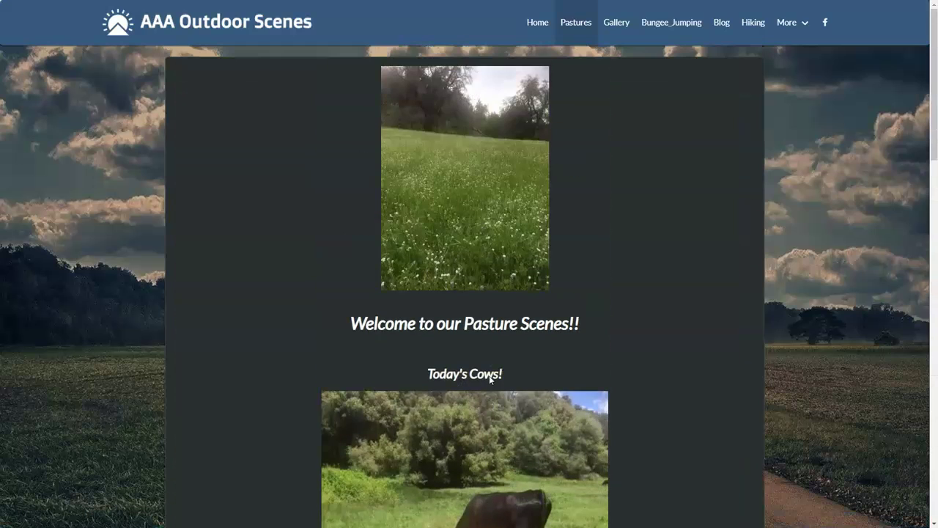
pyautogui.hotkey('ctrl', 'w')
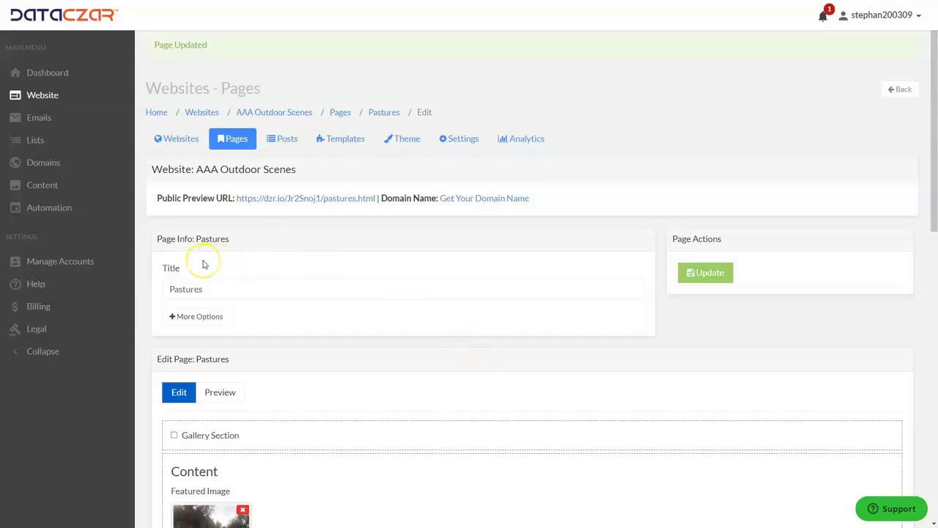
pyautogui.click(40, 287)
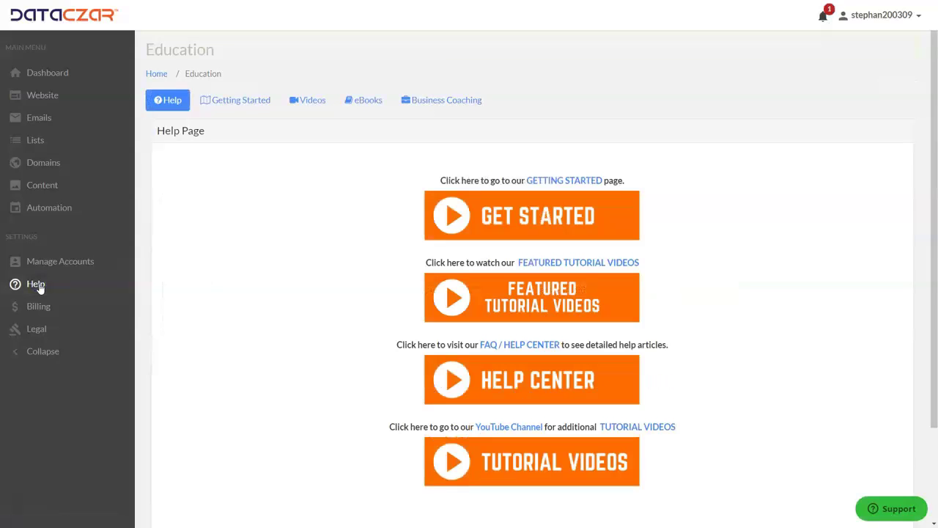
pyautogui.click(533, 303)
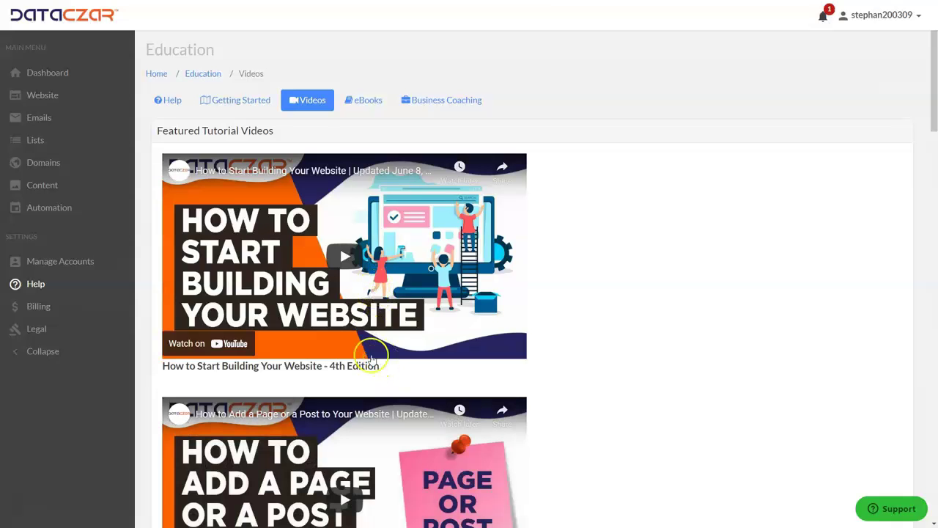
# Look through the featured website-building tutorial videos and return to the account Dashboard.
pyautogui.scroll(-1, 366, 377)
pyautogui.scroll(-2, 367, 376)
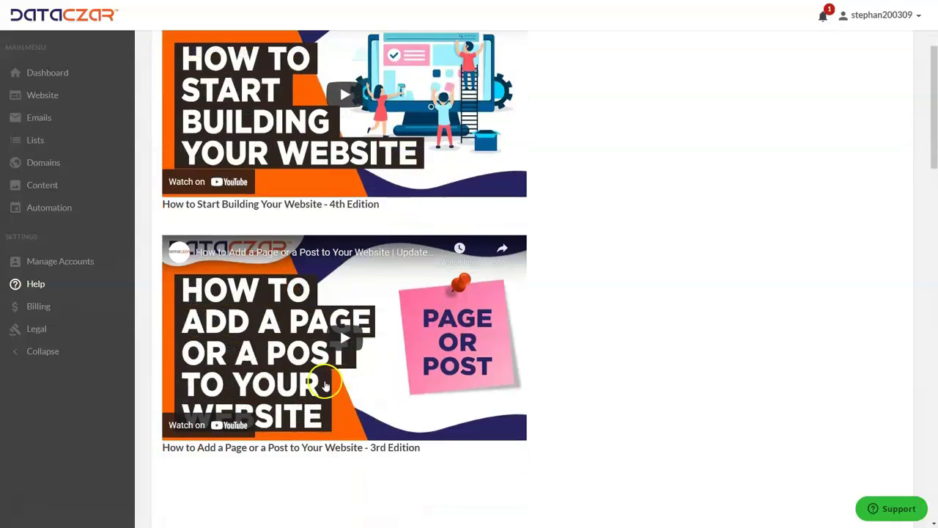
pyautogui.scroll(-4, 325, 386)
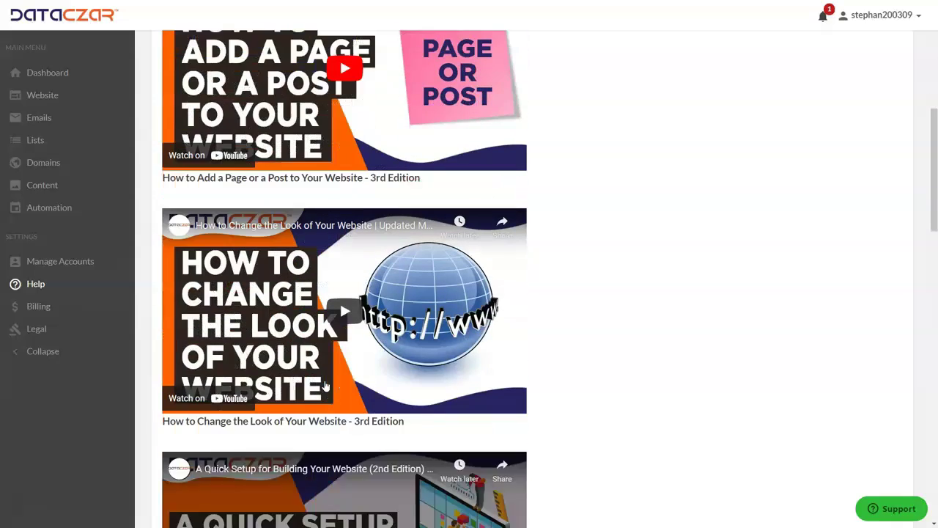
pyautogui.scroll(-6, 325, 385)
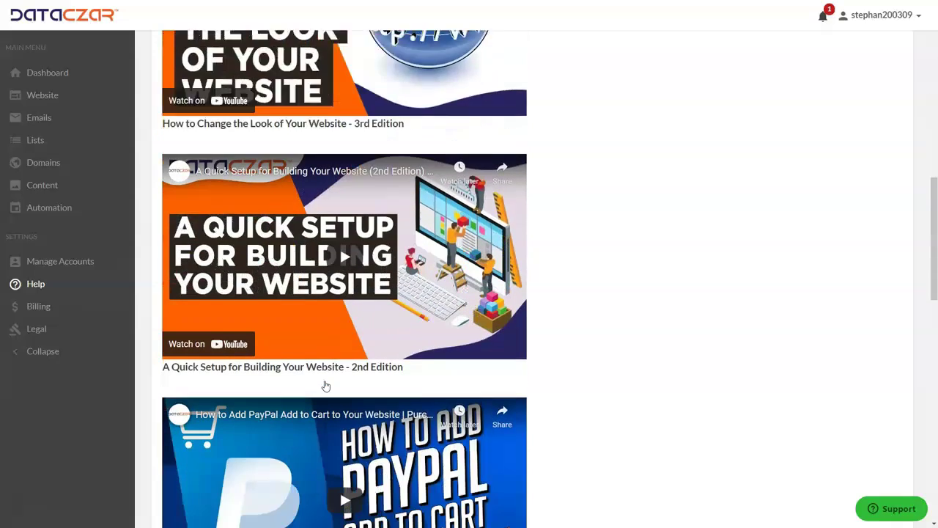
pyautogui.scroll(12, 326, 386)
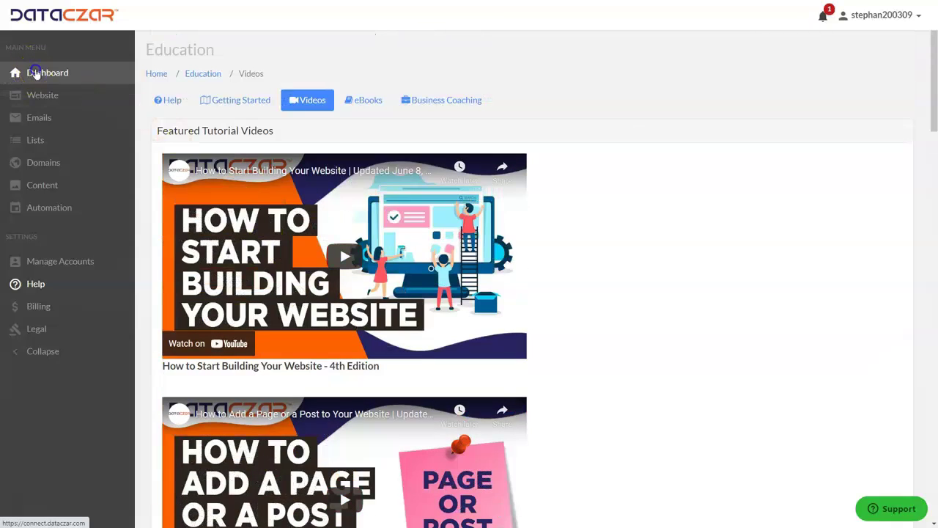
pyautogui.click(35, 73)
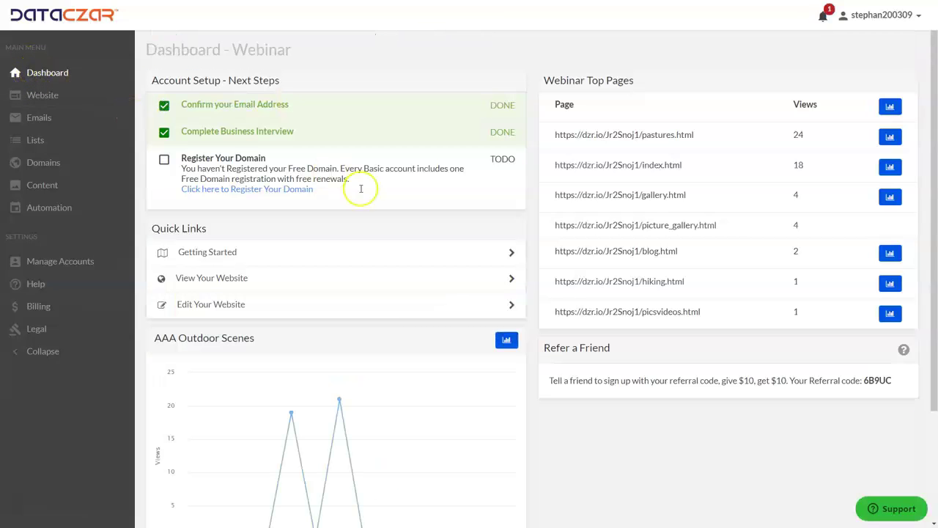